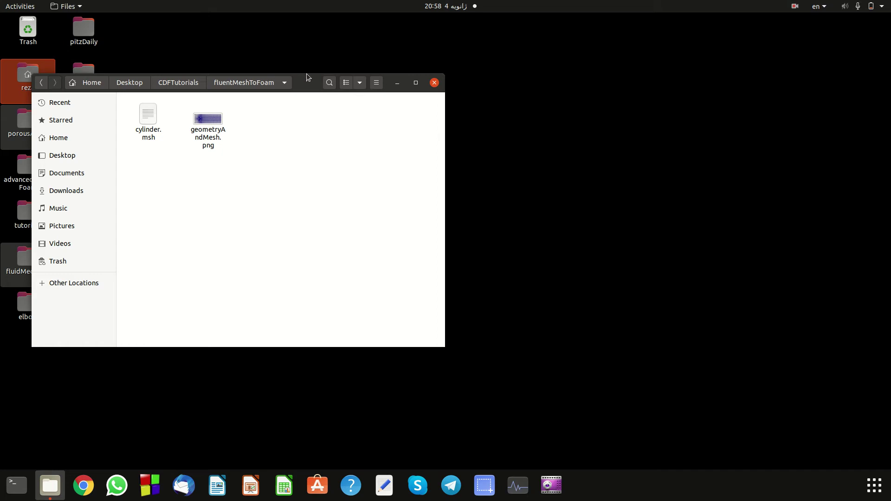
Step: Open geometryAndMesh.png in Image Viewer and move the viewer window up and right
{"action": "left_click_drag", "start_coordinate": [309, 74], "coordinate": [295, 68]}
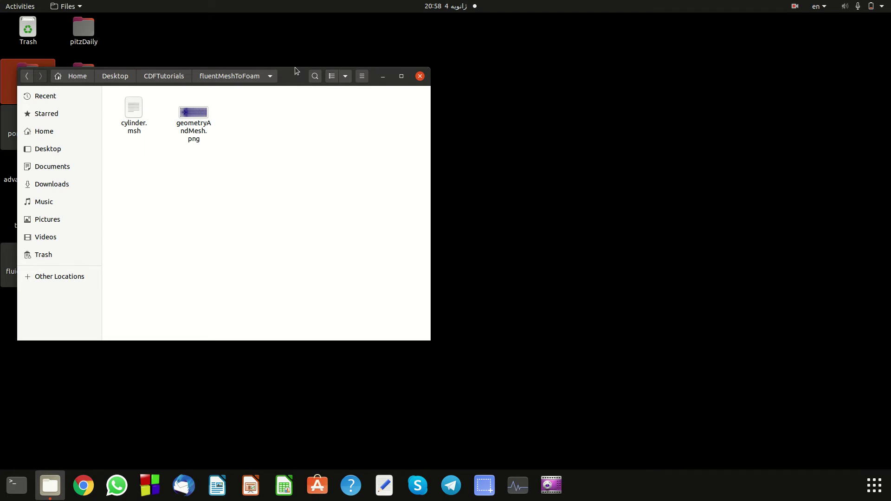
{"action": "left_click_drag", "start_coordinate": [295, 71], "coordinate": [278, 61]}
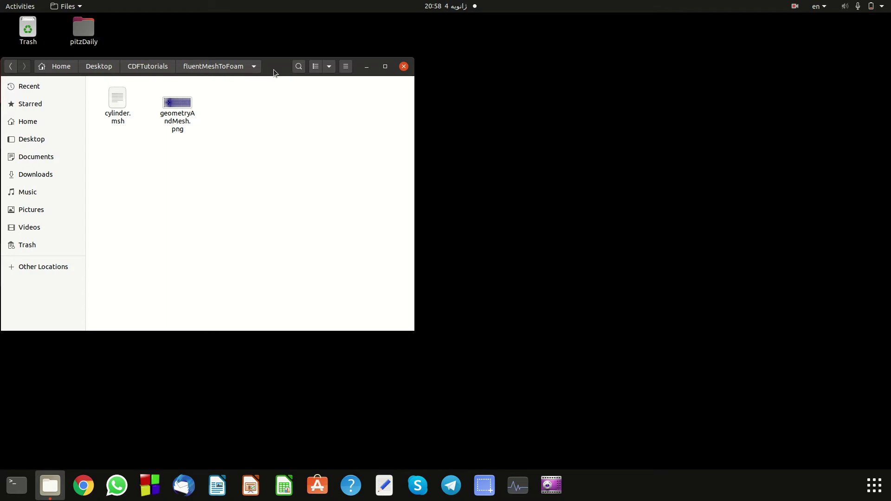
{"action": "left_click_drag", "start_coordinate": [274, 68], "coordinate": [275, 84]}
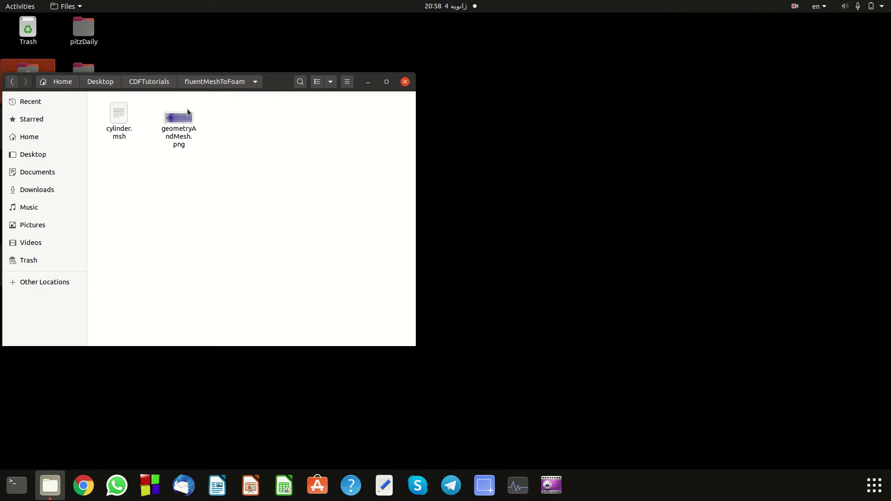
{"action": "left_click", "coordinate": [183, 133]}
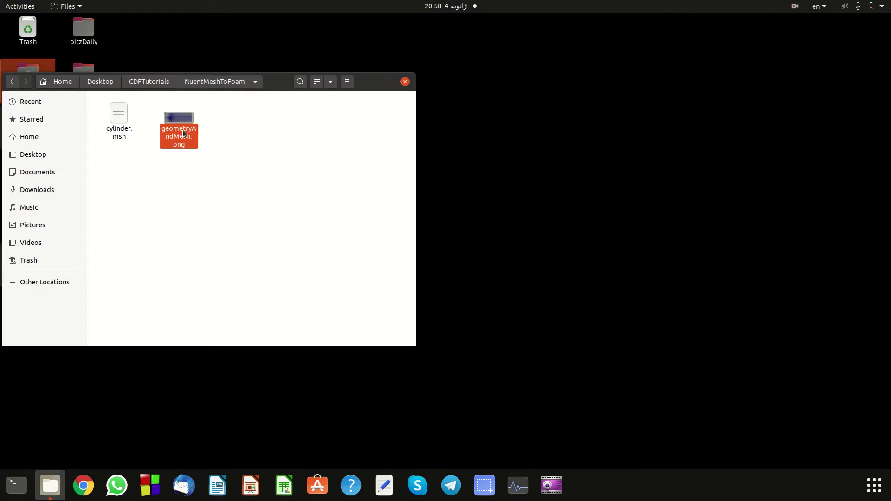
{"action": "double_click", "coordinate": [182, 133]}
{"action": "left_click_drag", "start_coordinate": [522, 126], "coordinate": [593, 92]}
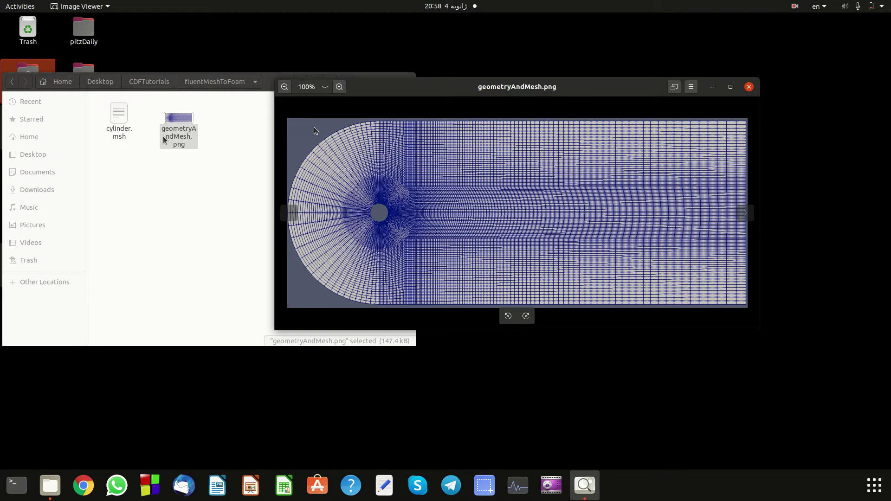
Step: Open cylinder.msh in Text Editor beside the mesh image, then close the image and minimize the editor
{"action": "double_click", "coordinate": [119, 118]}
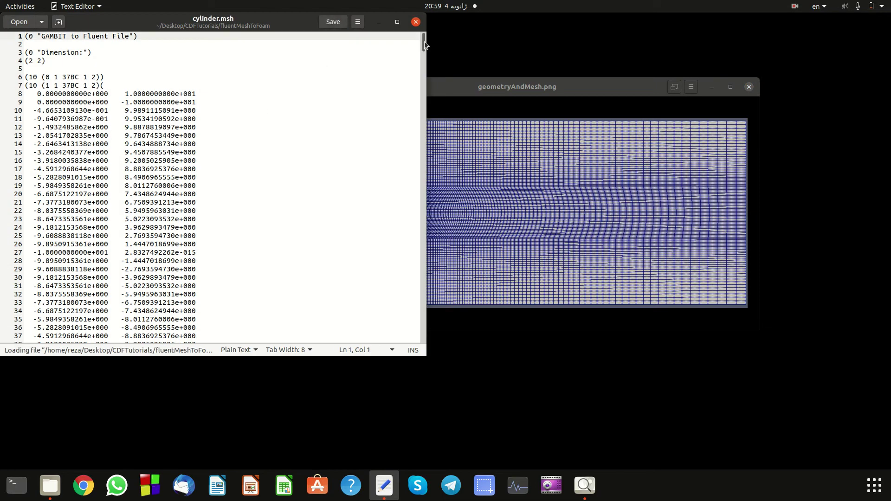
{"action": "left_click_drag", "start_coordinate": [423, 42], "coordinate": [420, 344]}
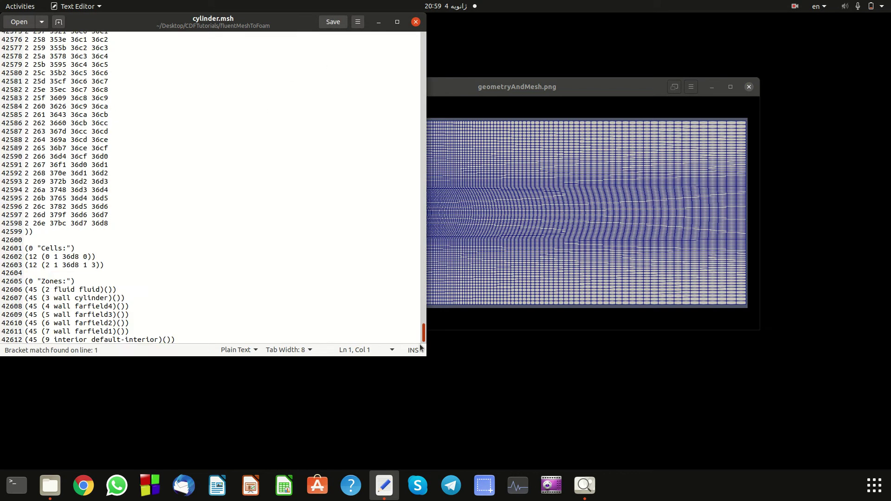
{"action": "left_click_drag", "start_coordinate": [578, 88], "coordinate": [701, 75]}
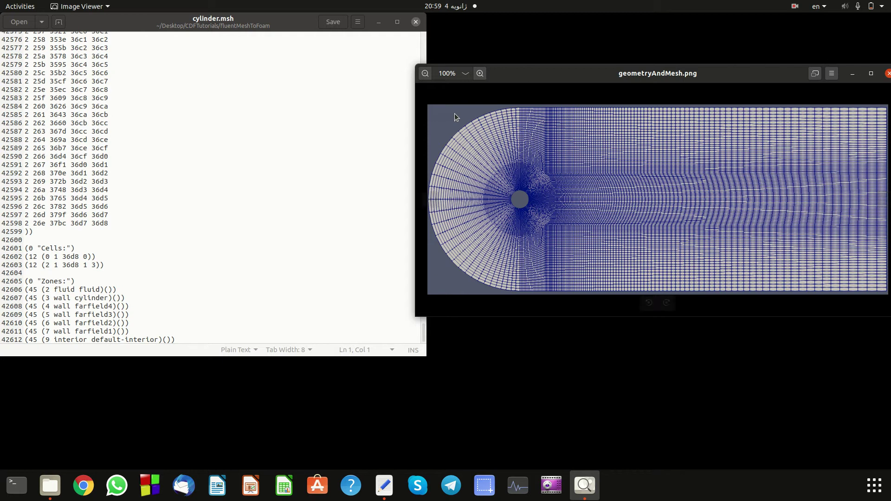
{"action": "left_click", "coordinate": [888, 73]}
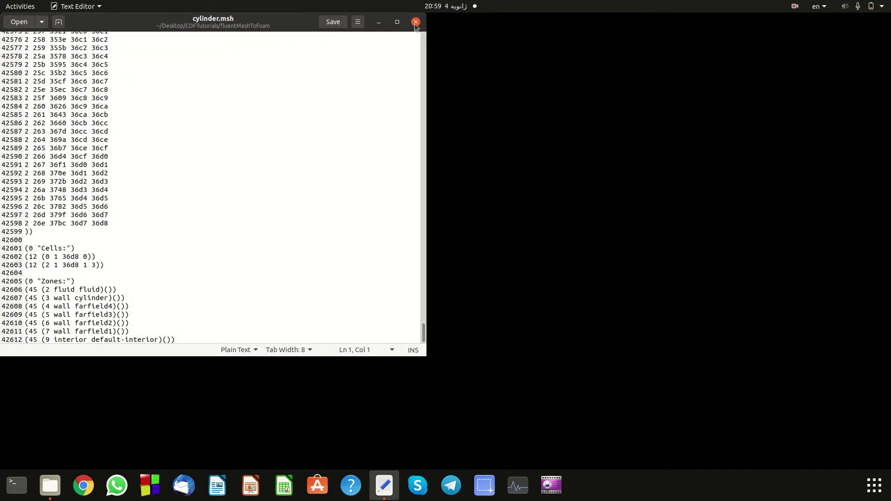
{"action": "left_click", "coordinate": [379, 21]}
Step: Browse a second Files window to tutorials/incompressible/pisoFoam/laminar/porousBlockage
{"action": "left_click", "coordinate": [213, 174]}
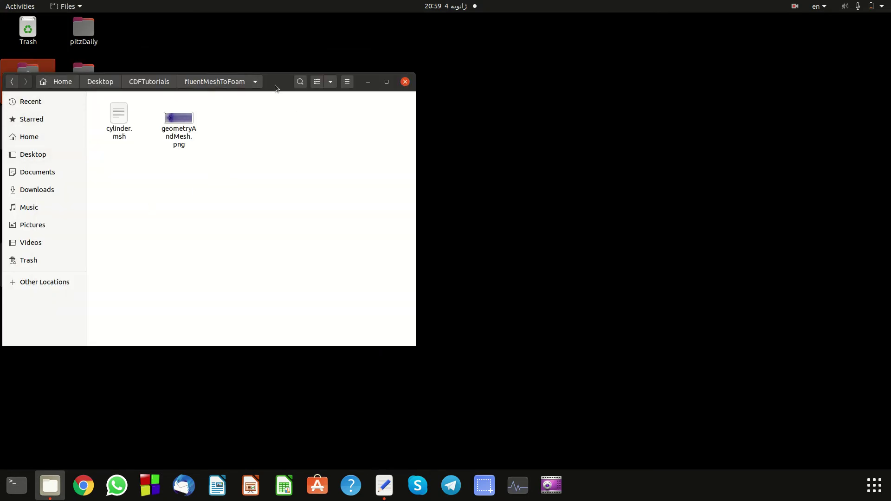
{"action": "left_click_drag", "start_coordinate": [274, 84], "coordinate": [295, 72]}
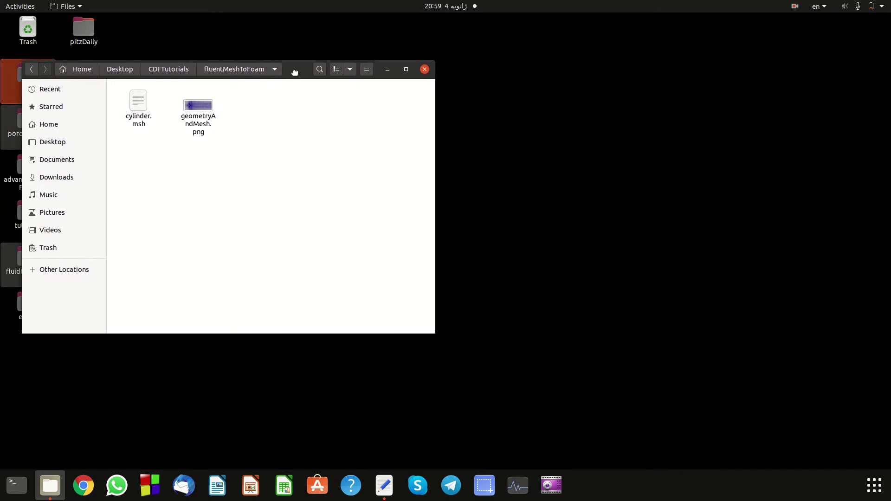
{"action": "double_click", "coordinate": [13, 217]}
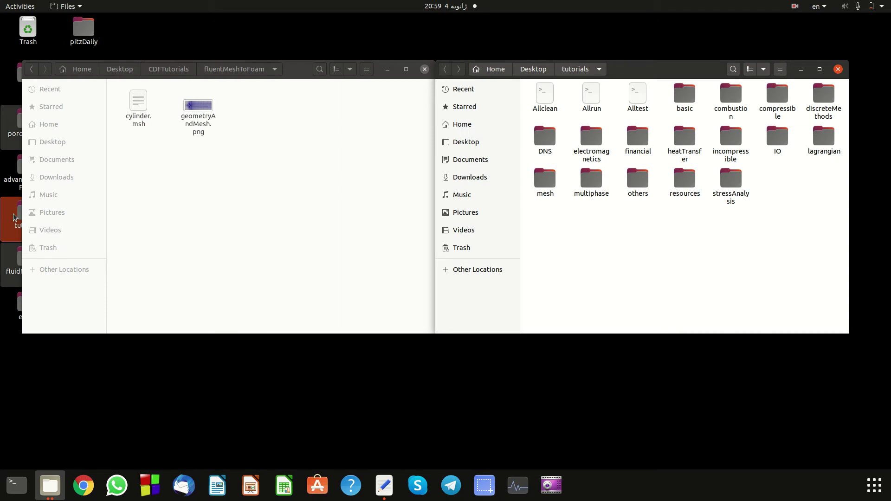
{"action": "left_click_drag", "start_coordinate": [707, 68], "coordinate": [692, 69]}
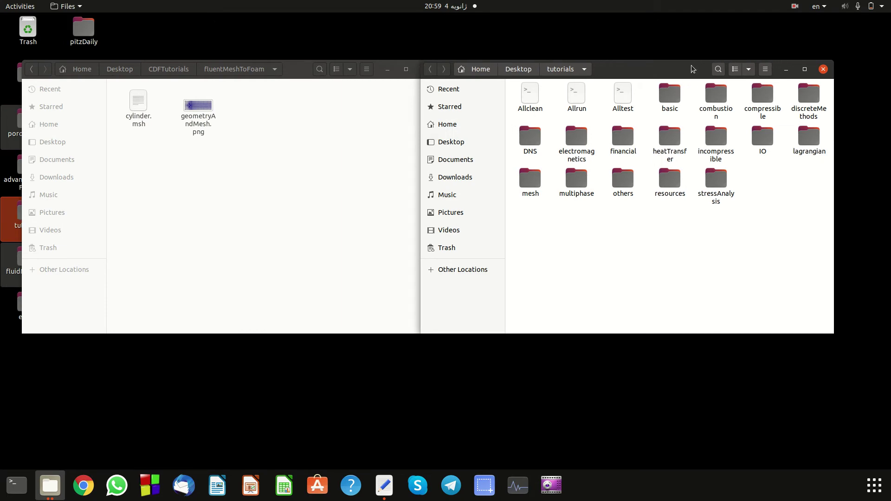
{"action": "double_click", "coordinate": [716, 139]}
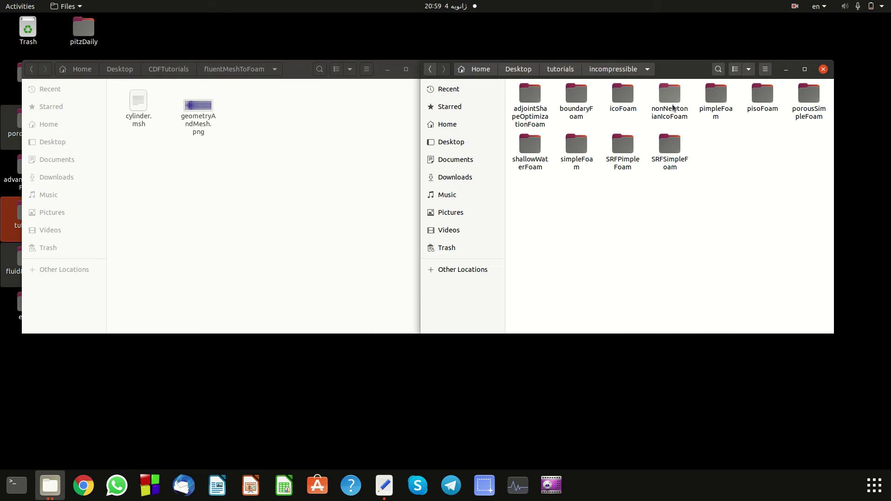
{"action": "double_click", "coordinate": [762, 100]}
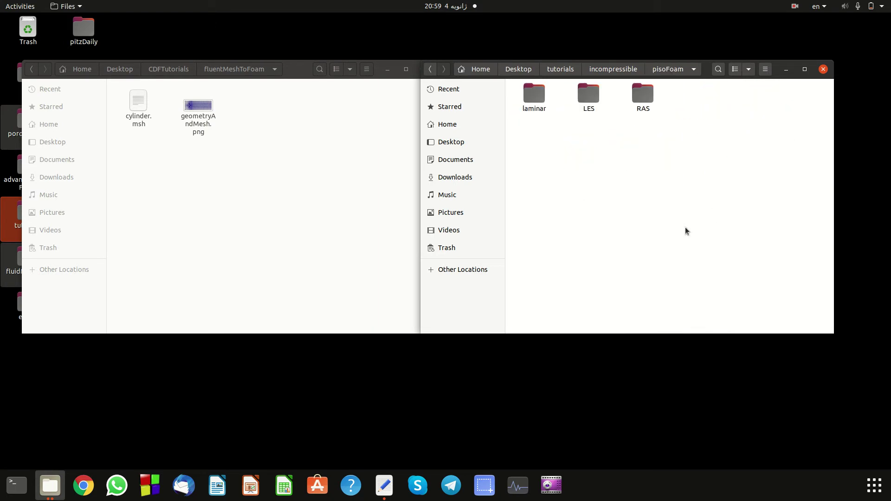
{"action": "double_click", "coordinate": [533, 88]}
{"action": "double_click", "coordinate": [533, 86]}
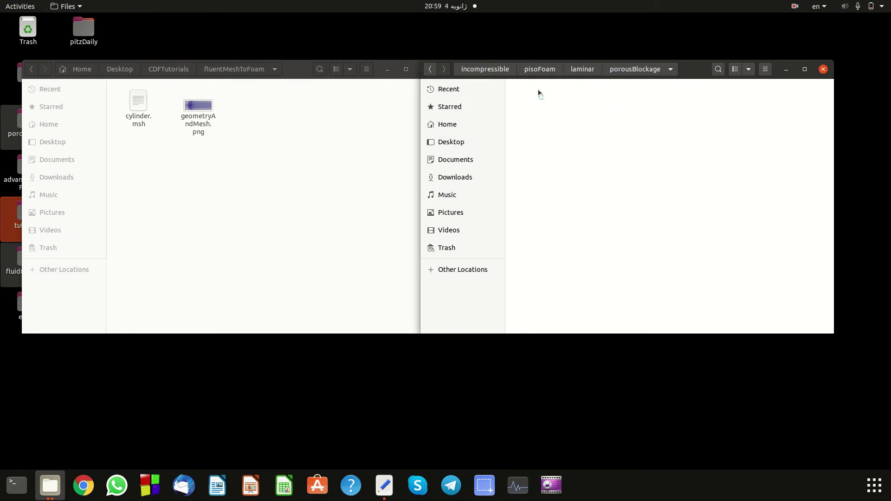
Step: Copy 0, Allrun, constant and system from porousBlockage into the fluentMeshToFoam folder
{"action": "left_click_drag", "start_coordinate": [753, 92], "coordinate": [534, 125]}
{"action": "right_click", "coordinate": [533, 100]}
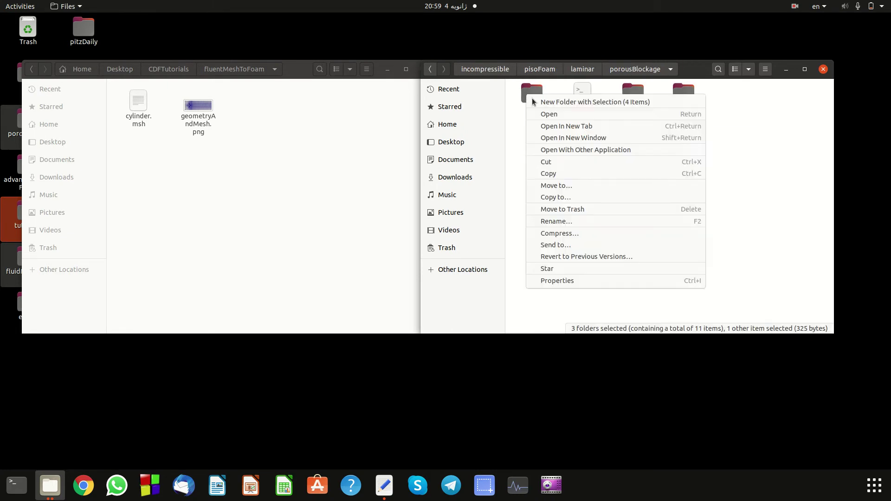
{"action": "left_click", "coordinate": [576, 172]}
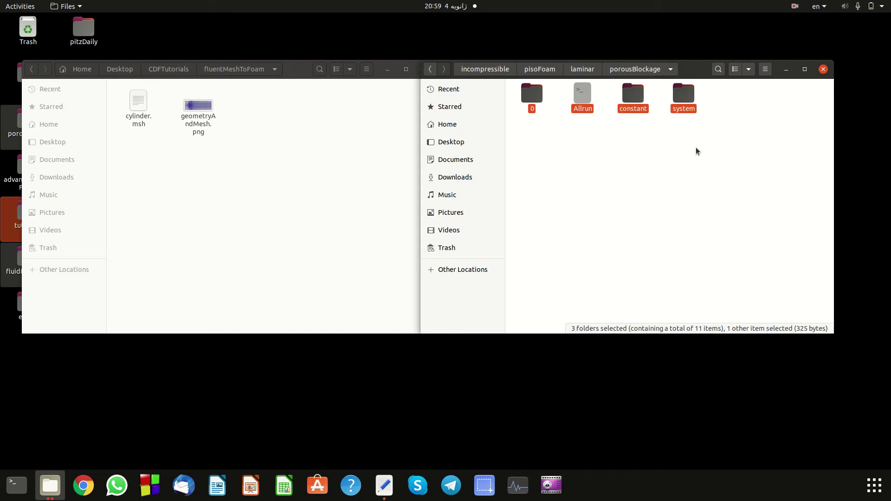
{"action": "left_click", "coordinate": [824, 69]}
{"action": "right_click", "coordinate": [261, 144]}
{"action": "left_click", "coordinate": [285, 164]}
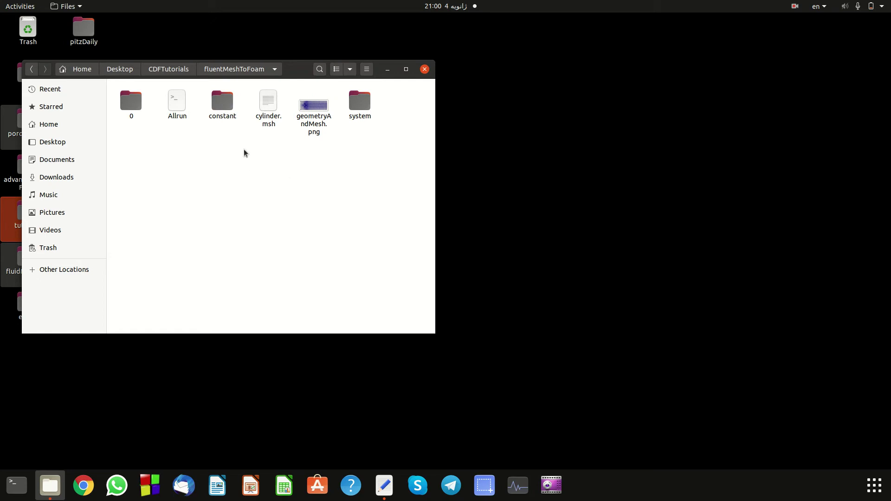
Step: Briefly reopen cylinder.msh in the text editor, close it, and clear the file selection
{"action": "double_click", "coordinate": [269, 100]}
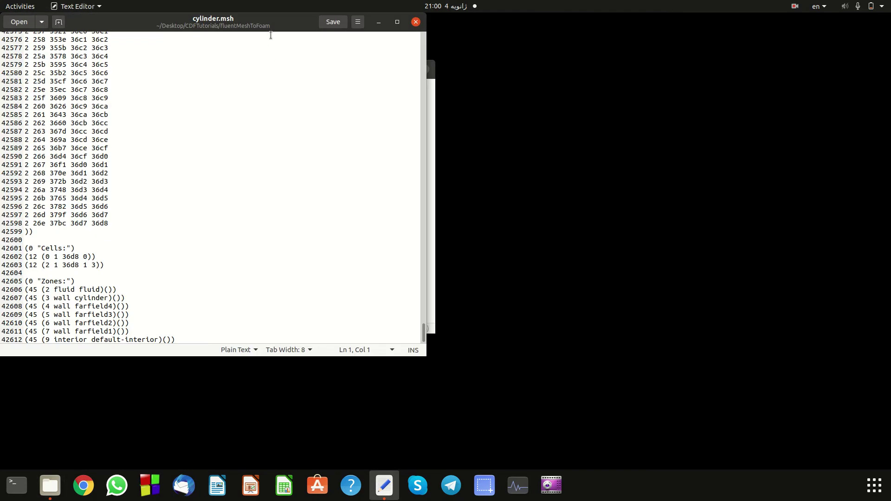
{"action": "left_click_drag", "start_coordinate": [271, 31], "coordinate": [536, 96]}
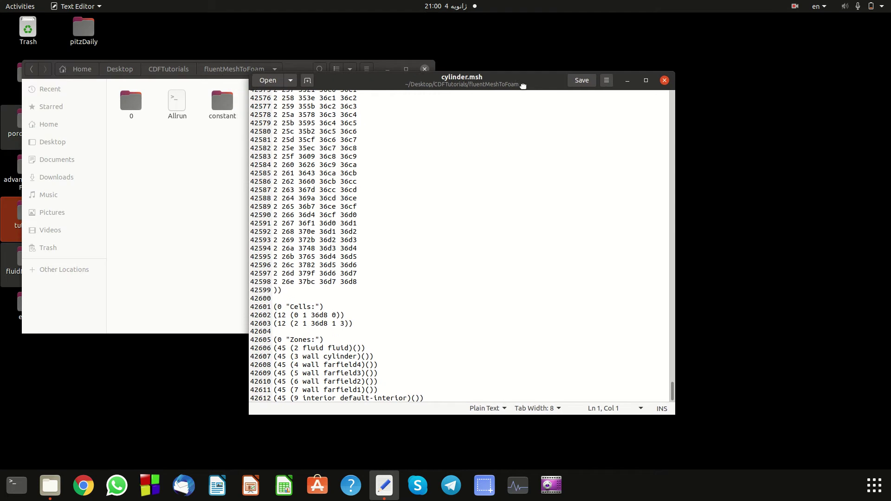
{"action": "left_click", "coordinate": [664, 82]}
{"action": "left_click", "coordinate": [273, 171]}
{"action": "right_click", "coordinate": [272, 169]}
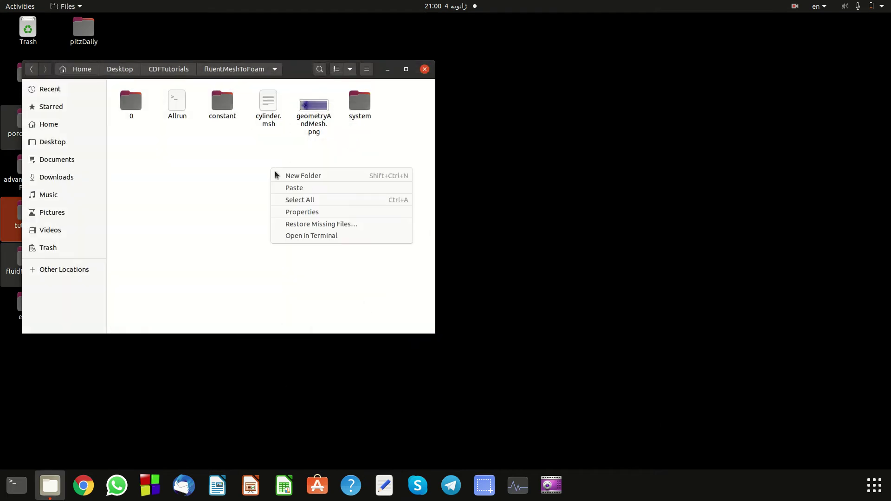
Step: In a terminal in the folder, run fluentMeshToFoam cylinder.msh and then launch paraFoam
{"action": "left_click", "coordinate": [313, 234]}
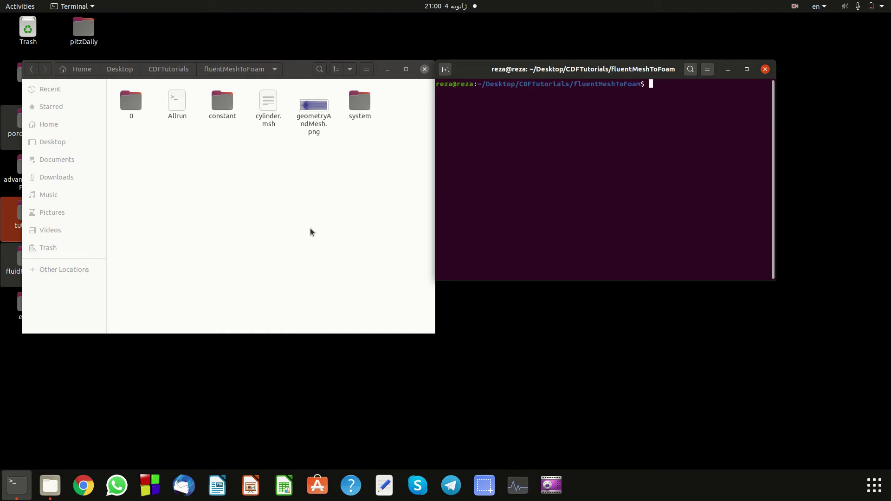
{"action": "type", "text": "fluentMeshToFoam cylinder"}
{"action": "key", "text": "Tab"}
{"action": "key", "text": "Return"}
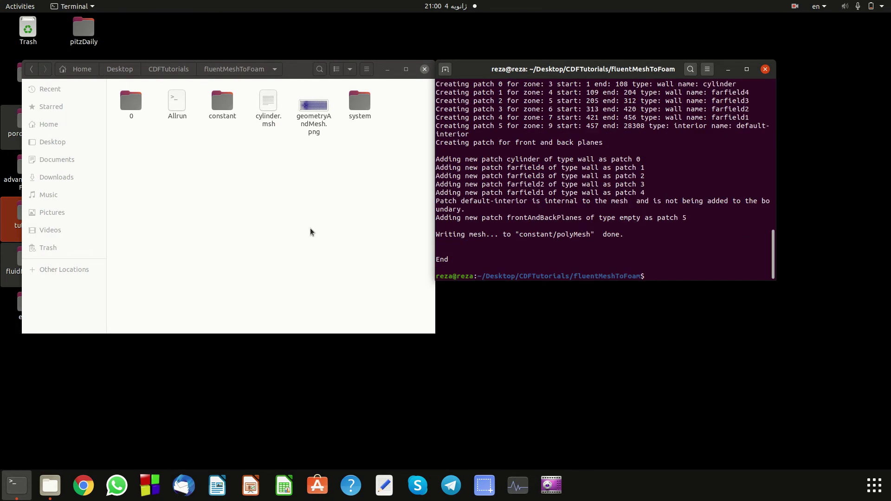
{"action": "type", "text": "paraFoam"}
{"action": "key", "text": "Return"}
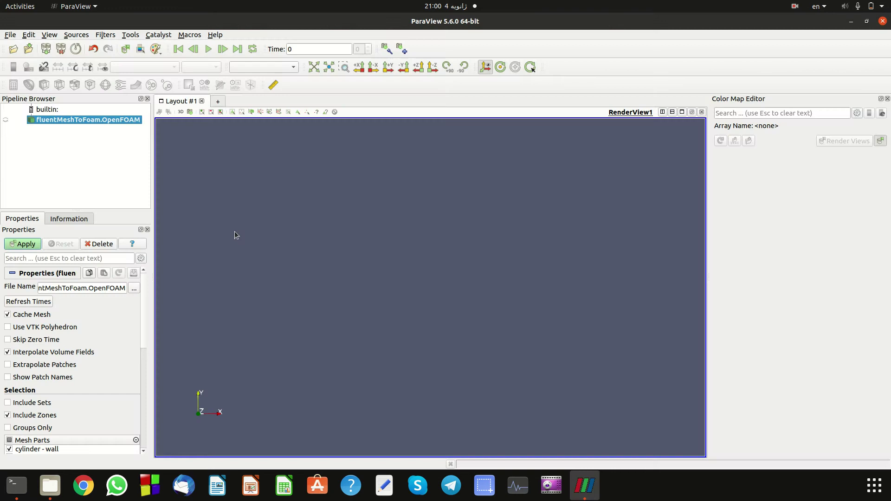
Step: Apply the case in ParaView, which crashes on the missing cylinder patchField in 0/p
{"action": "left_click", "coordinate": [33, 246]}
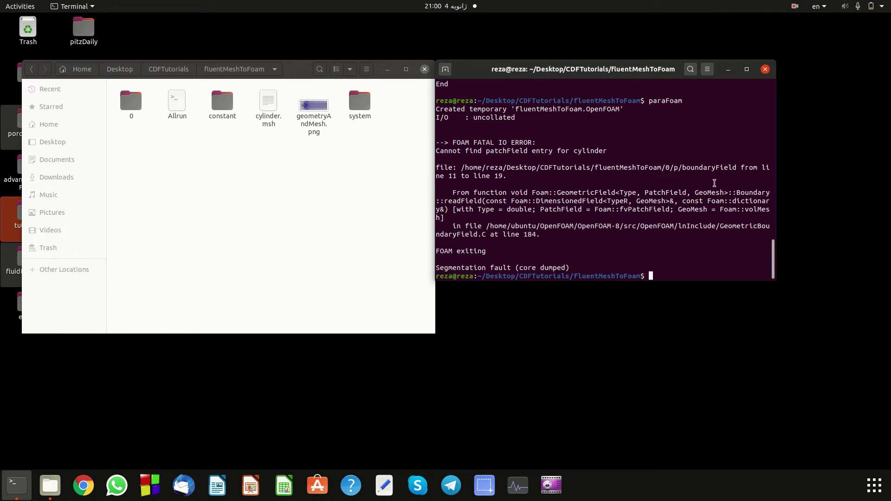
Step: Close the terminal window
{"action": "left_click", "coordinate": [766, 68]}
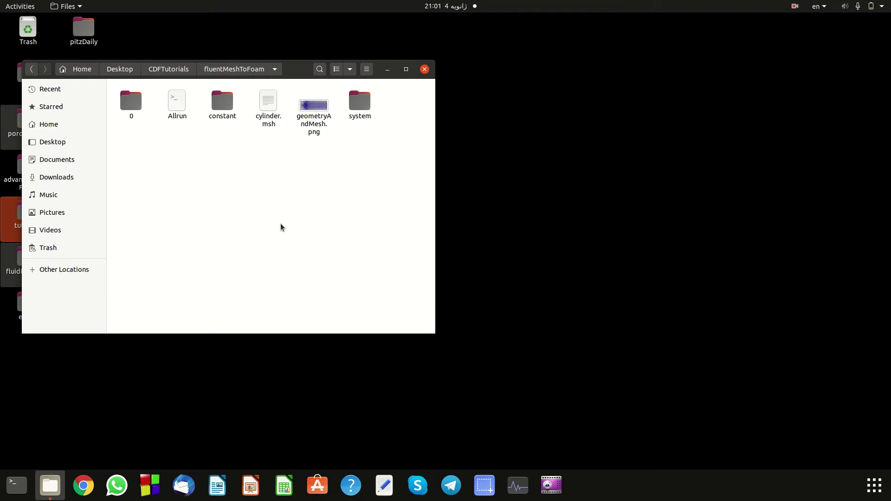
Step: Open cylinder.msh and change the farfield1 zone type from wall to velocity-inlet
{"action": "left_click", "coordinate": [267, 117]}
{"action": "double_click", "coordinate": [268, 117]}
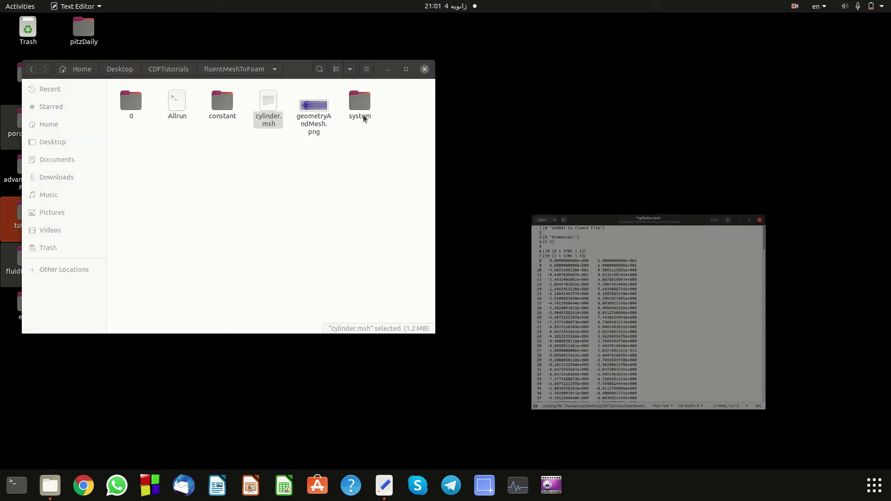
{"action": "left_click_drag", "start_coordinate": [859, 99], "coordinate": [812, 483]}
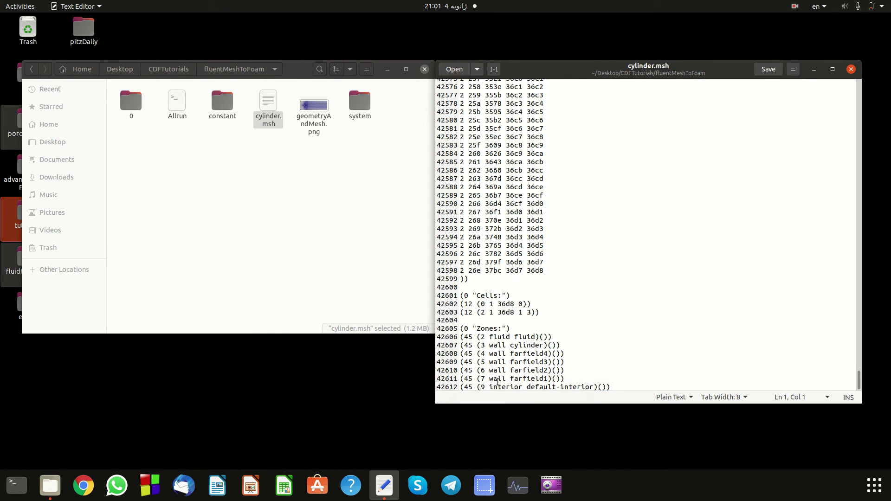
{"action": "double_click", "coordinate": [497, 379]}
{"action": "left_click", "coordinate": [497, 380]}
{"action": "double_click", "coordinate": [497, 380]}
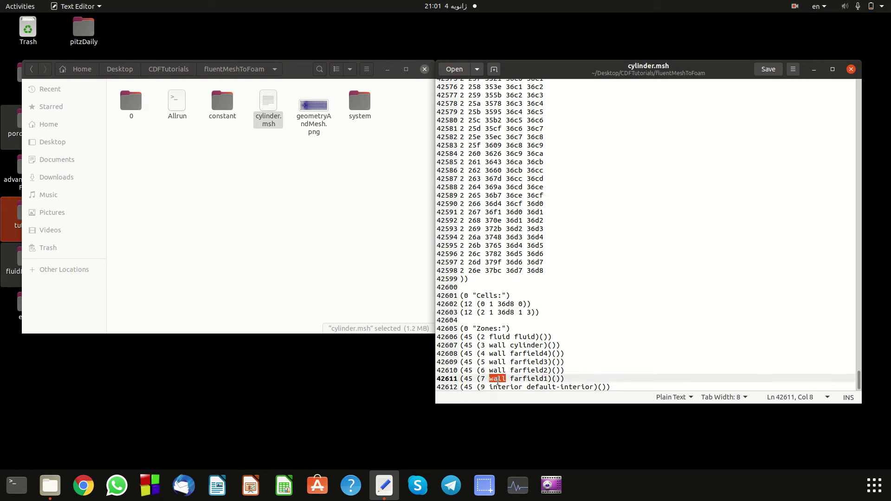
{"action": "type", "text": "veloc"}
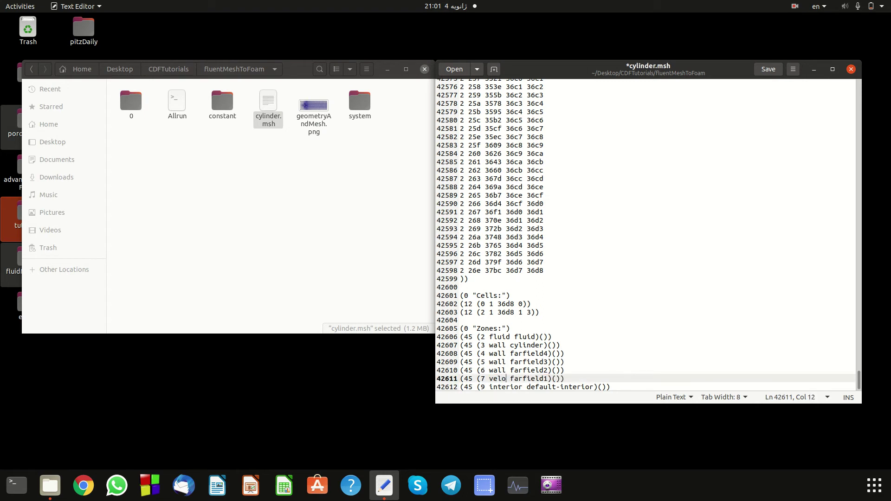
{"action": "type", "text": "ity-inlet"}
{"action": "left_click_drag", "start_coordinate": [490, 379], "coordinate": [547, 379]}
{"action": "right_click", "coordinate": [545, 378]}
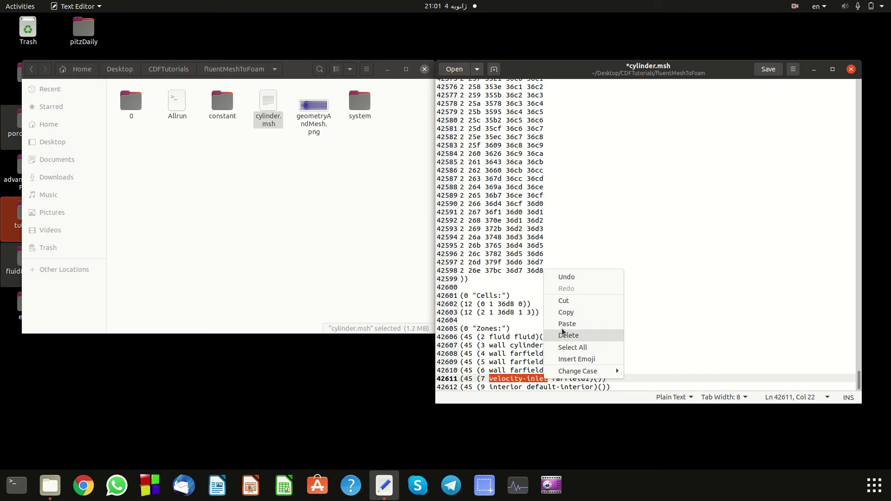
{"action": "left_click", "coordinate": [567, 312]}
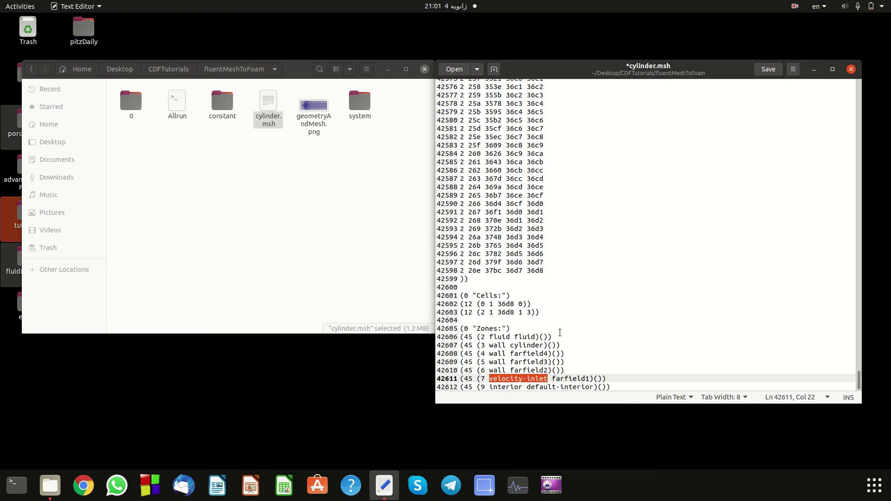
Step: Set farfield2 and farfield3 to velocity-inlet and farfield4 to pressure-outlet
{"action": "double_click", "coordinate": [494, 370]}
{"action": "right_click", "coordinate": [492, 370]}
{"action": "left_click", "coordinate": [513, 313]}
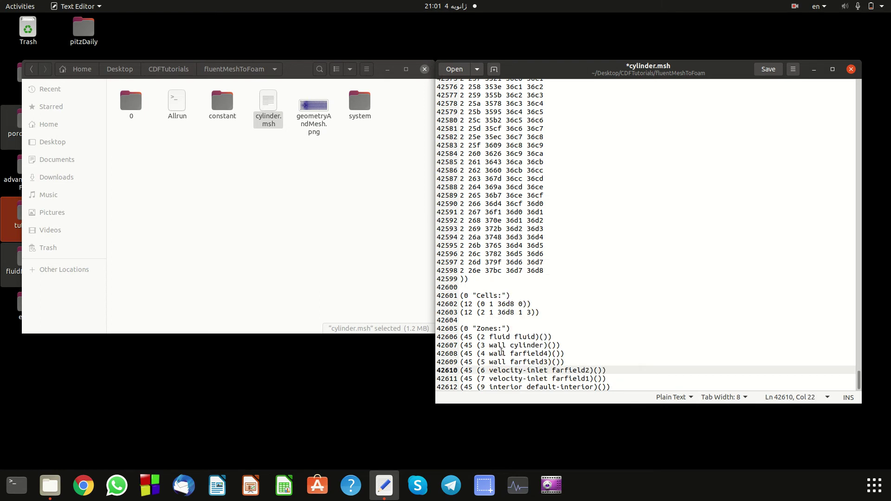
{"action": "double_click", "coordinate": [497, 362]}
{"action": "key", "text": "ctrl+v"}
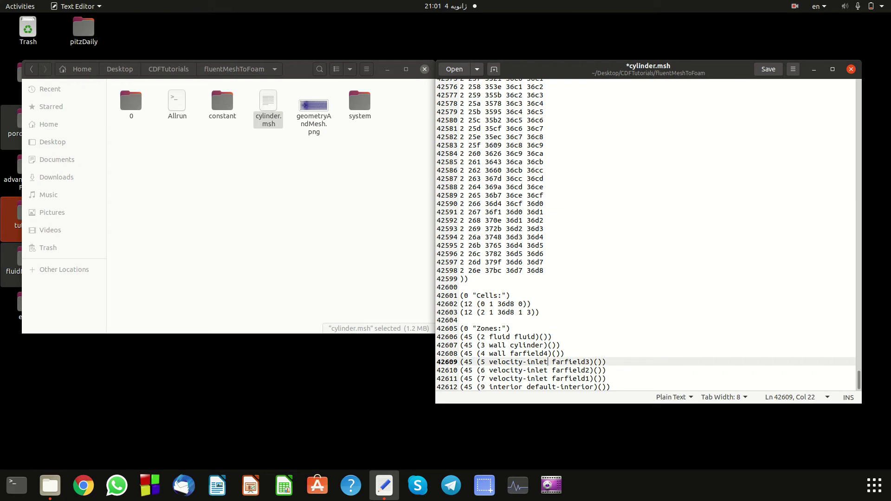
{"action": "double_click", "coordinate": [495, 354]}
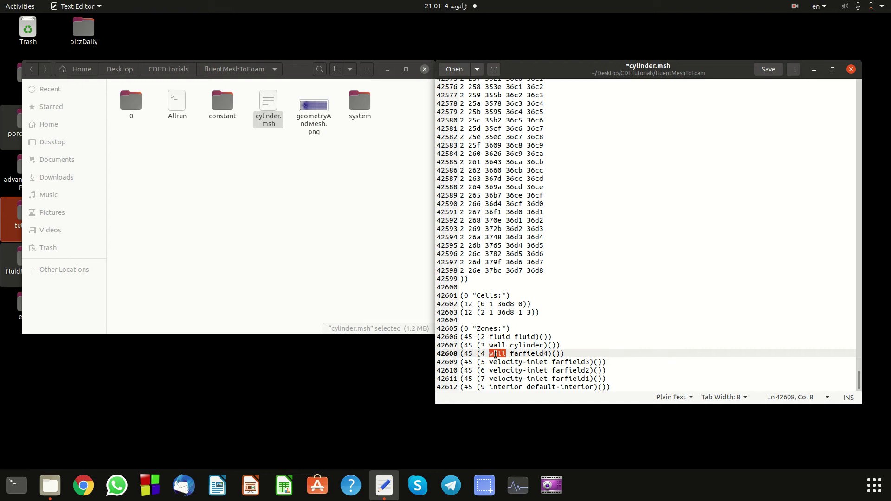
{"action": "type", "text": "pressu"}
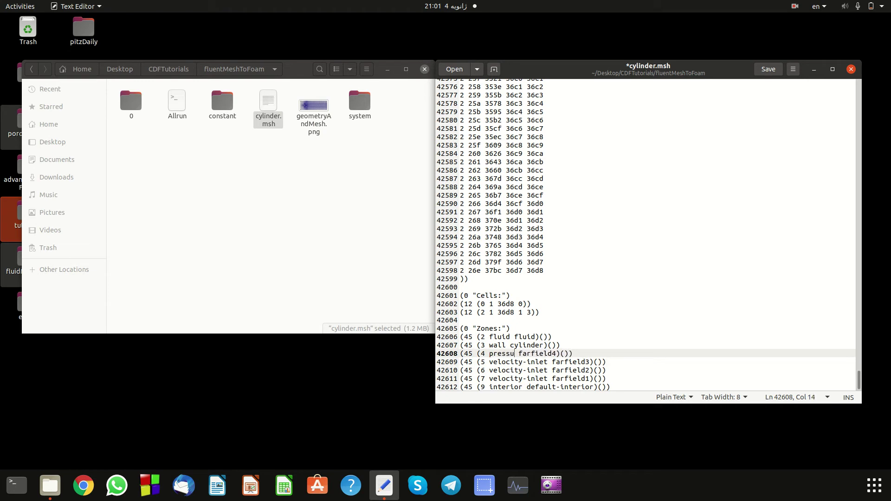
{"action": "type", "text": "re-outlet"}
Step: Save cylinder.msh, close the editor, and open a terminal in the case folder
{"action": "left_click", "coordinate": [772, 66]}
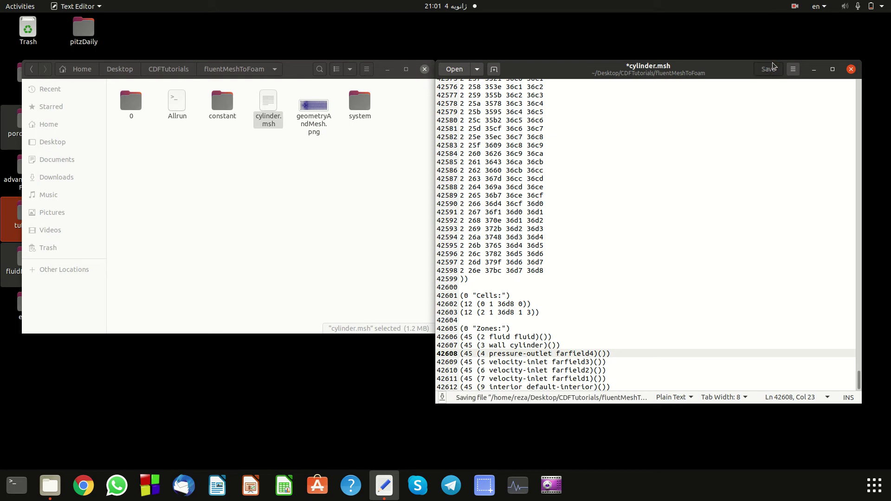
{"action": "left_click", "coordinate": [852, 69]}
{"action": "right_click", "coordinate": [311, 232]}
{"action": "left_click", "coordinate": [347, 305]}
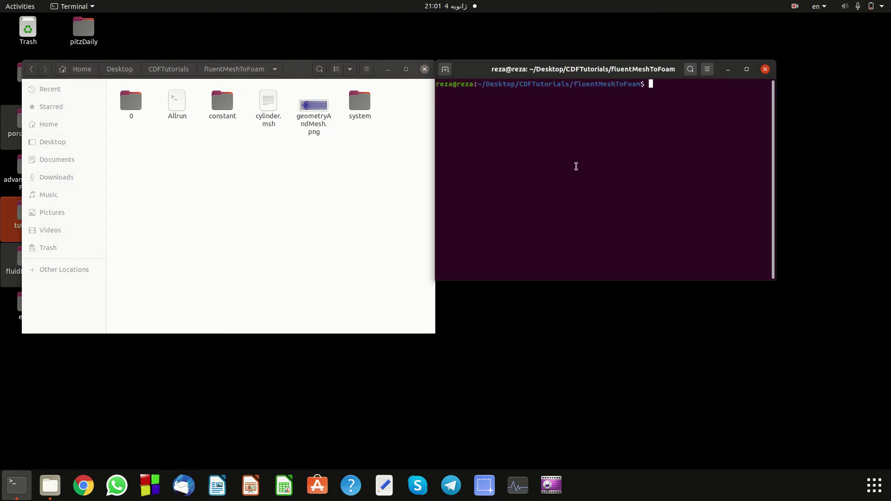
Step: Rerun fluentMeshToFoam cylinder.msh and paraFoam, then Apply, and ParaView crashes again
{"action": "type", "text": "fluentMeshToFoam cylinder.msh"}
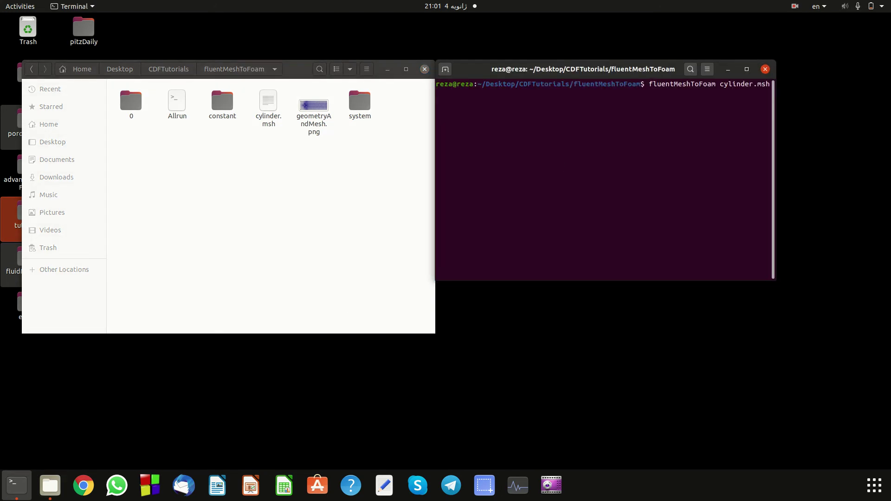
{"action": "key", "text": "Return"}
{"action": "key", "text": "Up"}
{"action": "key", "text": "Up"}
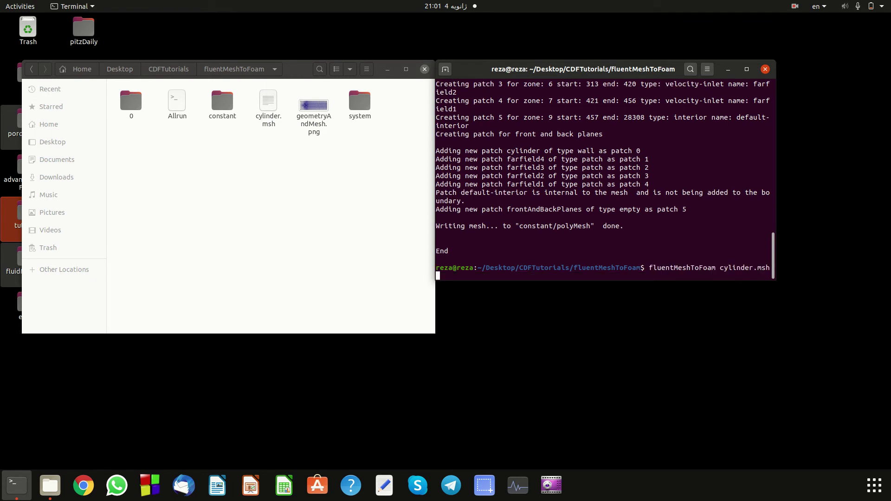
{"action": "key", "text": "Return"}
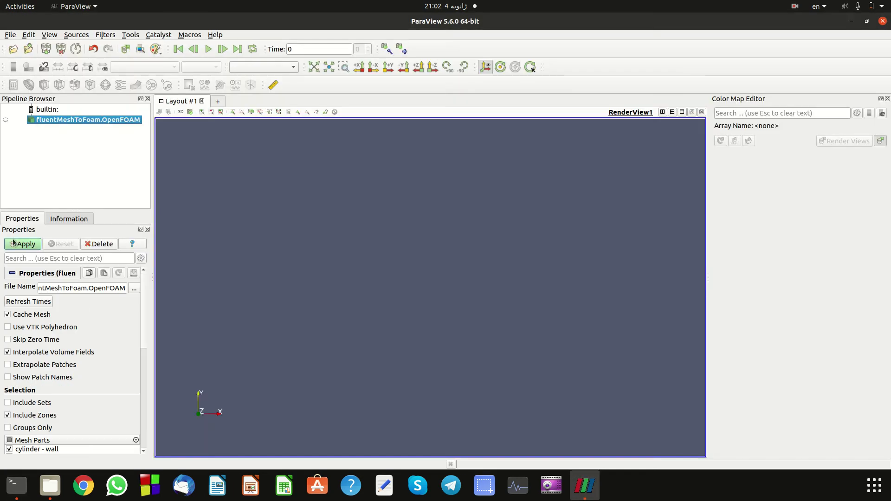
{"action": "left_click", "coordinate": [13, 241]}
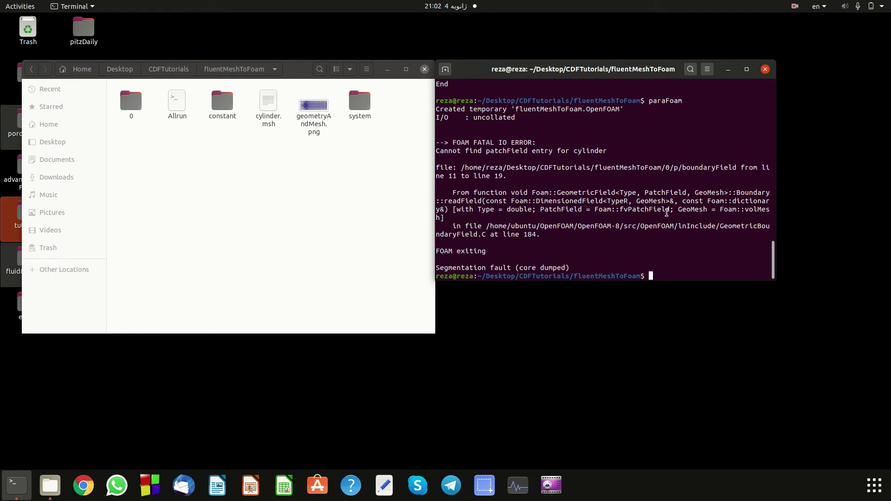
{"action": "left_click", "coordinate": [324, 221]}
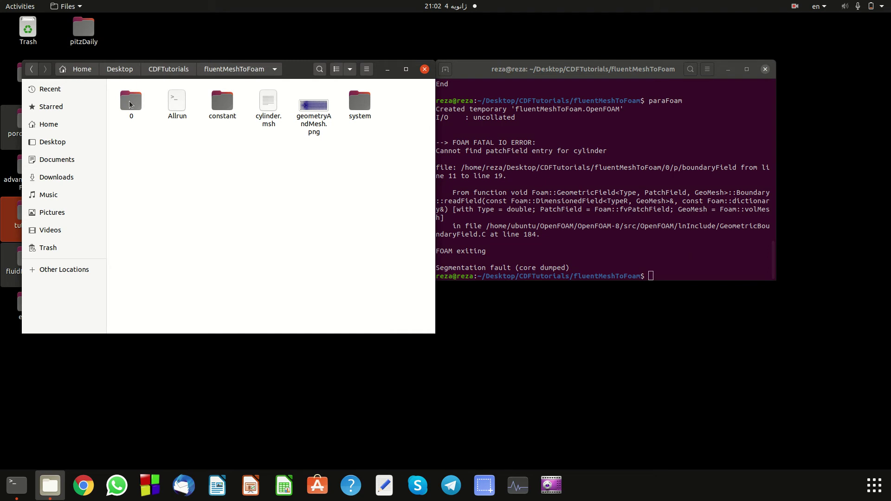
Step: Open 0/U and delete the setConstraintTypes comment and include lines
{"action": "left_click", "coordinate": [130, 103]}
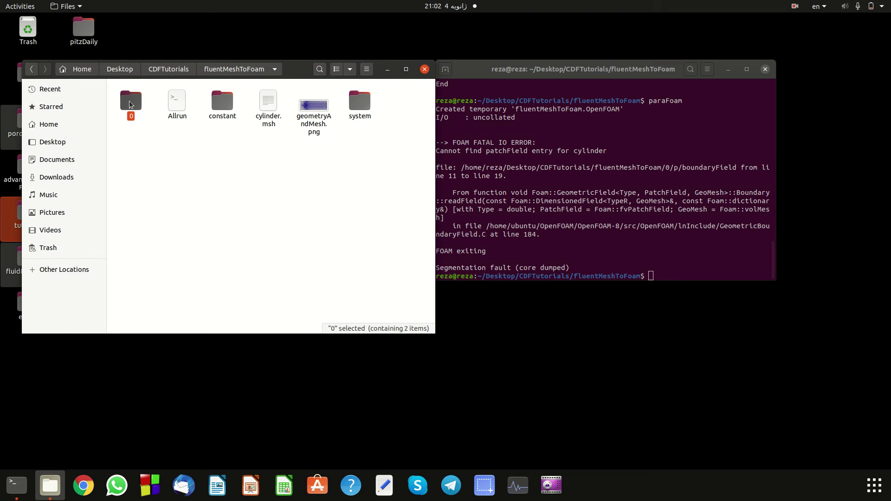
{"action": "double_click", "coordinate": [129, 102]}
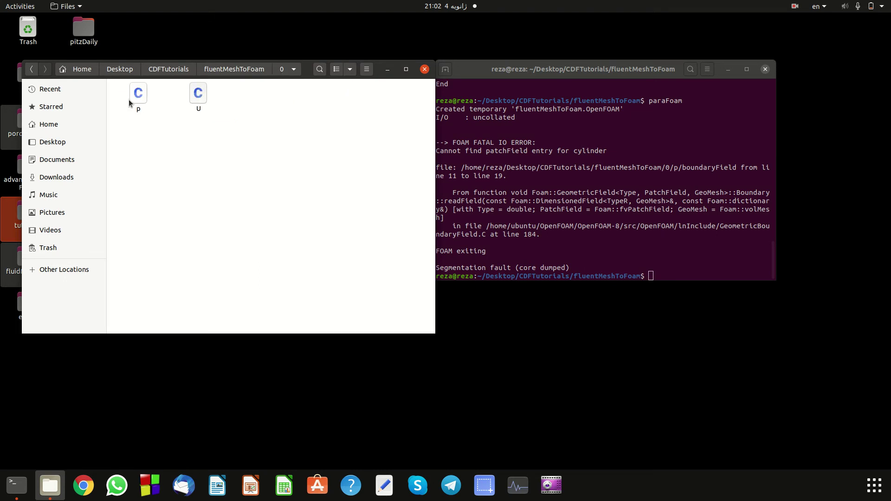
{"action": "double_click", "coordinate": [205, 107]}
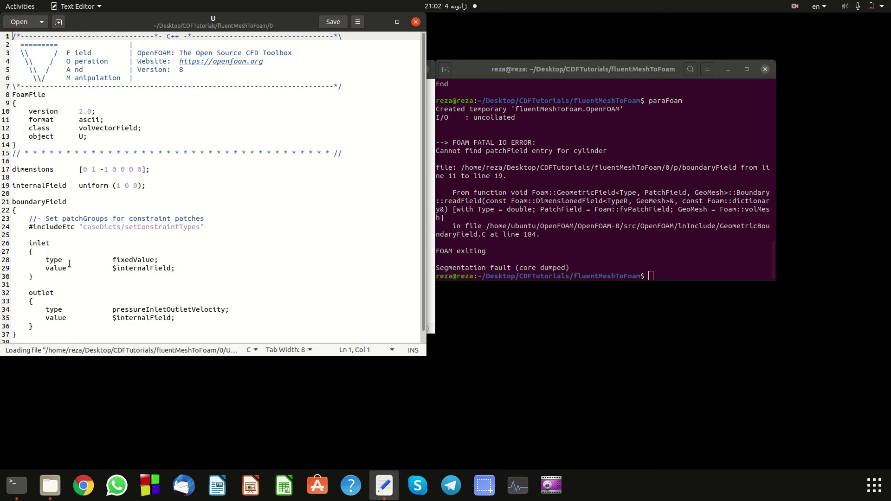
{"action": "scroll", "coordinate": [70, 236], "scroll_direction": "down", "scroll_amount": 1}
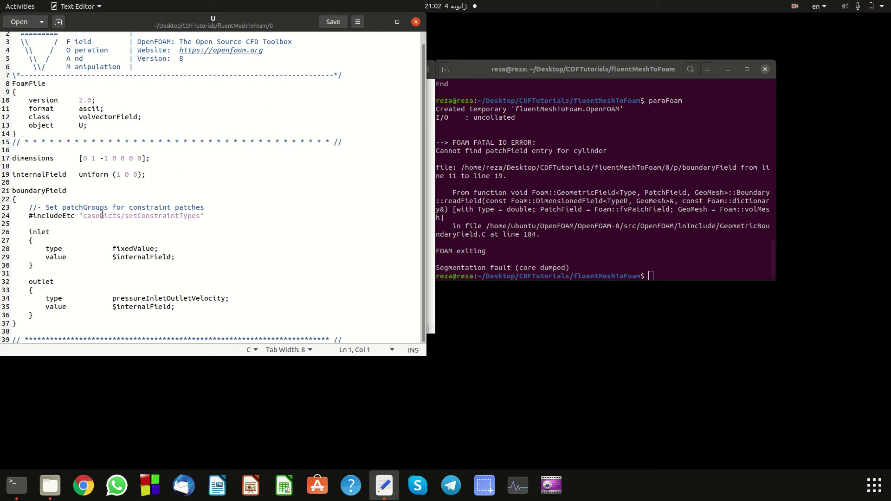
{"action": "left_click_drag", "start_coordinate": [28, 209], "coordinate": [217, 222]}
{"action": "key", "text": "BackSpace"}
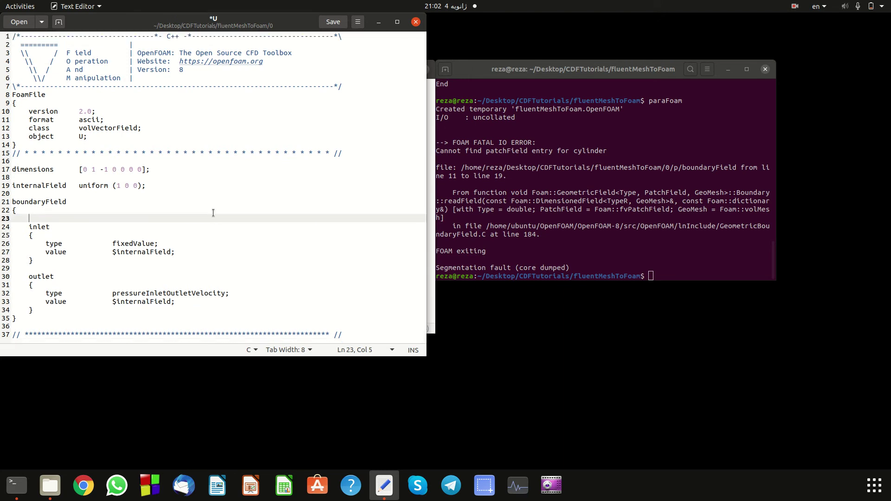
Step: Change internalField to uniform (0 0 0) and rename the inlet patch to farfield1
{"action": "left_click", "coordinate": [125, 185]}
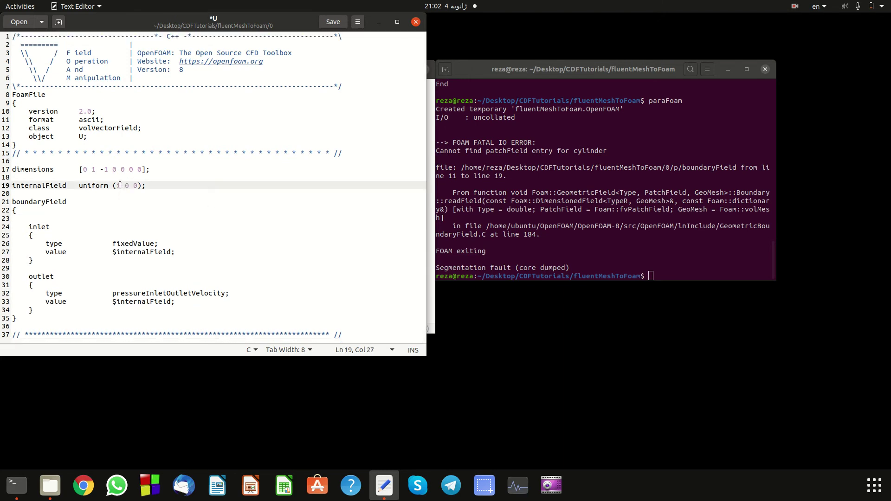
{"action": "left_click", "coordinate": [120, 185]}
{"action": "key", "text": "BackSpace"}
{"action": "type", "text": "0"}
{"action": "double_click", "coordinate": [39, 227]}
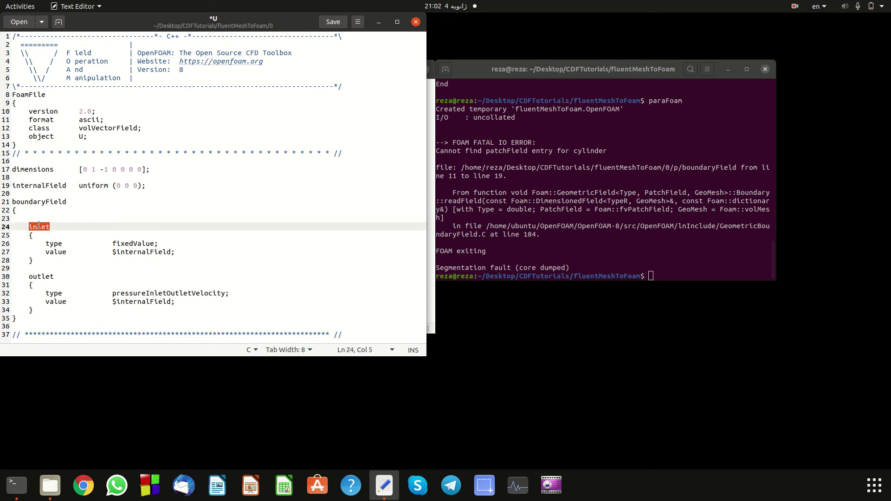
{"action": "type", "text": "farfield1"}
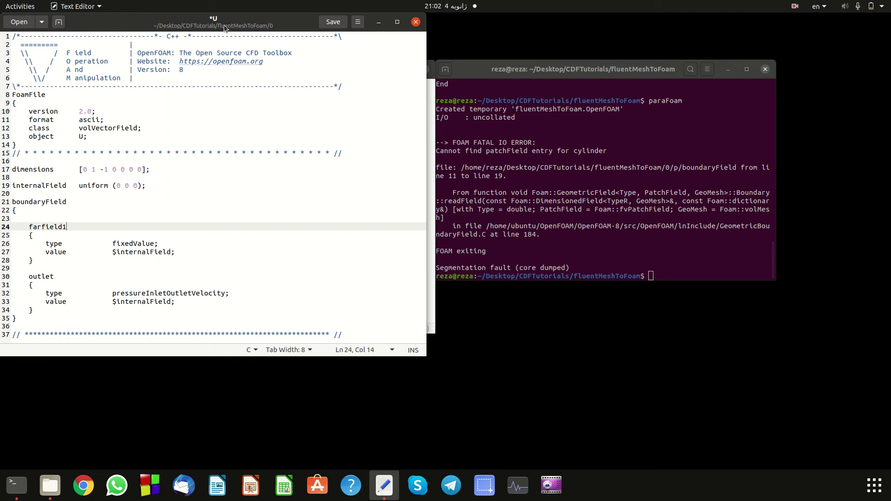
{"action": "left_click_drag", "start_coordinate": [224, 24], "coordinate": [242, 35]}
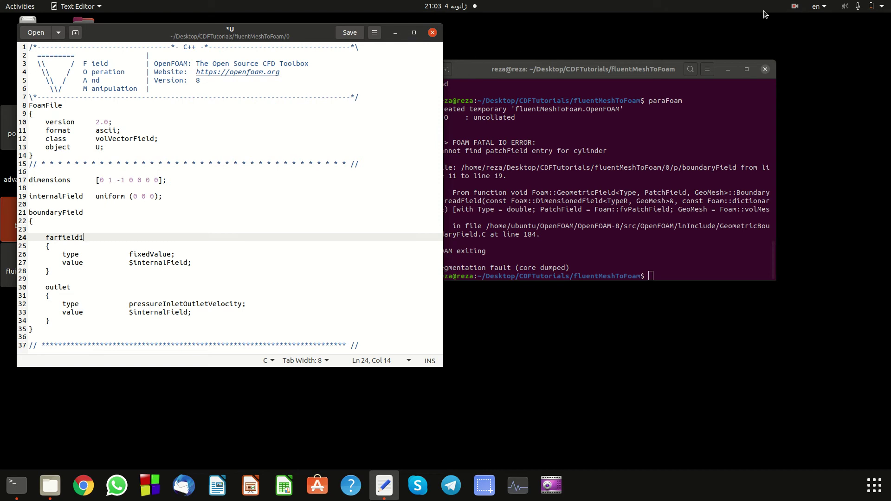
{"action": "left_click", "coordinate": [793, 7]}
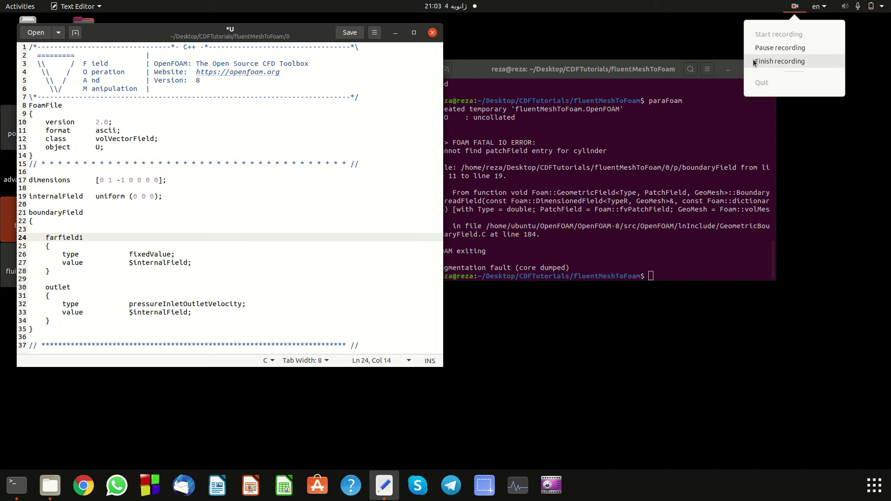
Step: Scroll to the boundary patches and correct farfield1's velocity value to (0.075 0 0)
{"action": "left_click", "coordinate": [780, 48]}
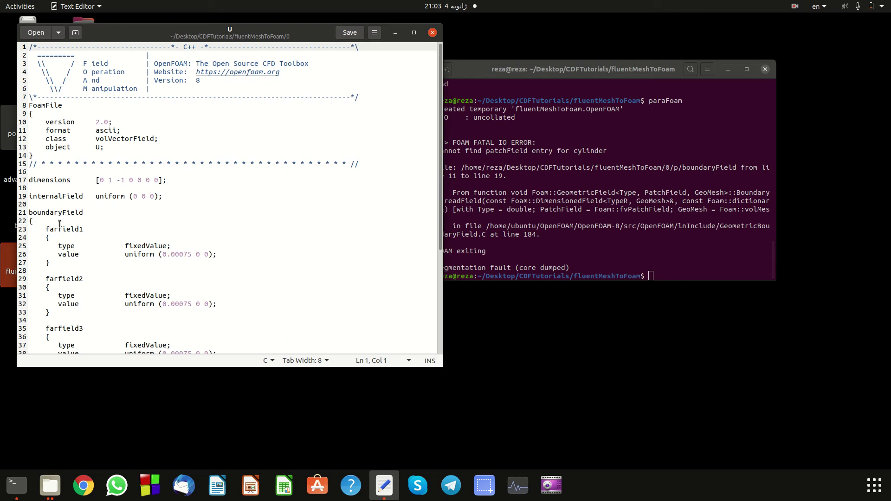
{"action": "scroll", "coordinate": [64, 283], "scroll_direction": "down", "scroll_amount": 2}
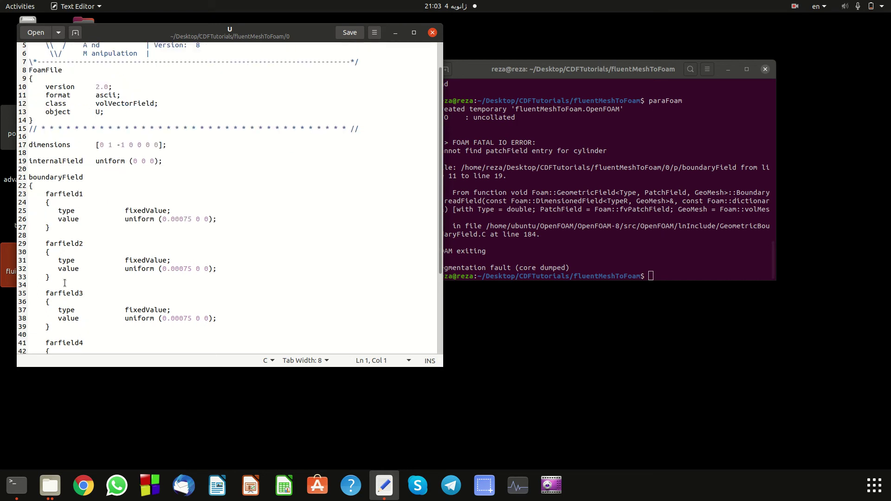
{"action": "scroll", "coordinate": [67, 321], "scroll_direction": "down", "scroll_amount": 3}
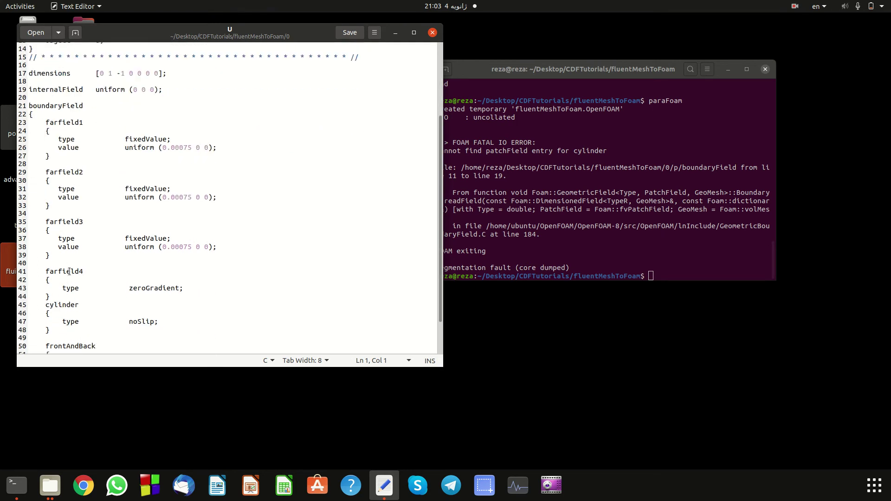
{"action": "scroll", "coordinate": [67, 304], "scroll_direction": "down", "scroll_amount": 2}
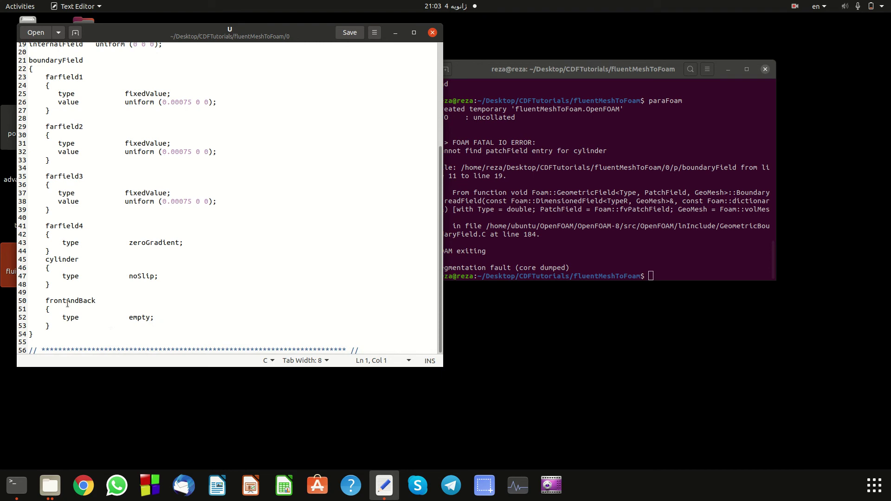
{"action": "left_click", "coordinate": [183, 101]}
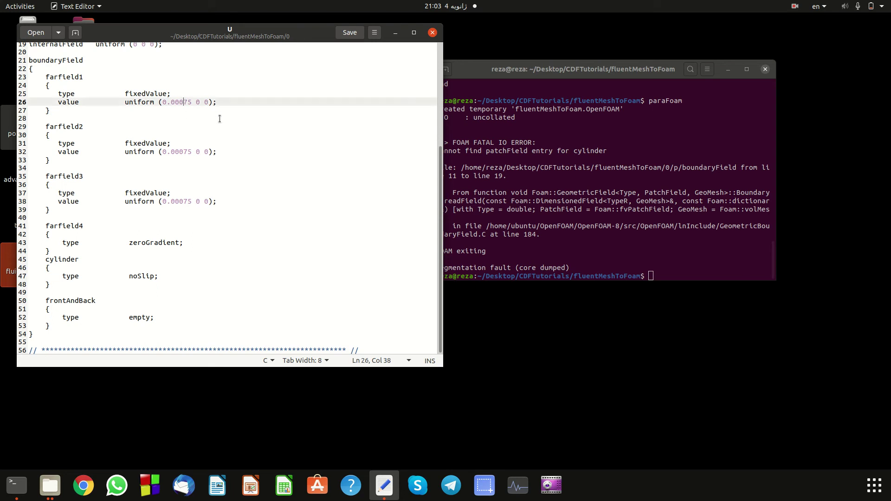
{"action": "key", "text": "BackSpace"}
{"action": "key", "text": "BackSpace"}
{"action": "key", "text": "BackSpace"}
{"action": "type", "text": "0"}
{"action": "left_click_drag", "start_coordinate": [237, 37], "coordinate": [238, 45]}
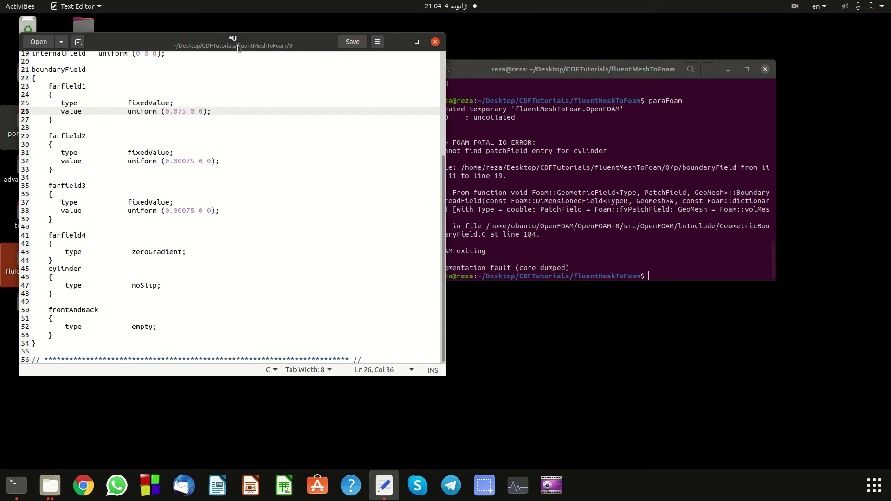
Step: Delete the extra zeros so farfield2 and farfield3 read uniform (0.075 0 0)
{"action": "left_click_drag", "start_coordinate": [219, 161], "coordinate": [214, 151]}
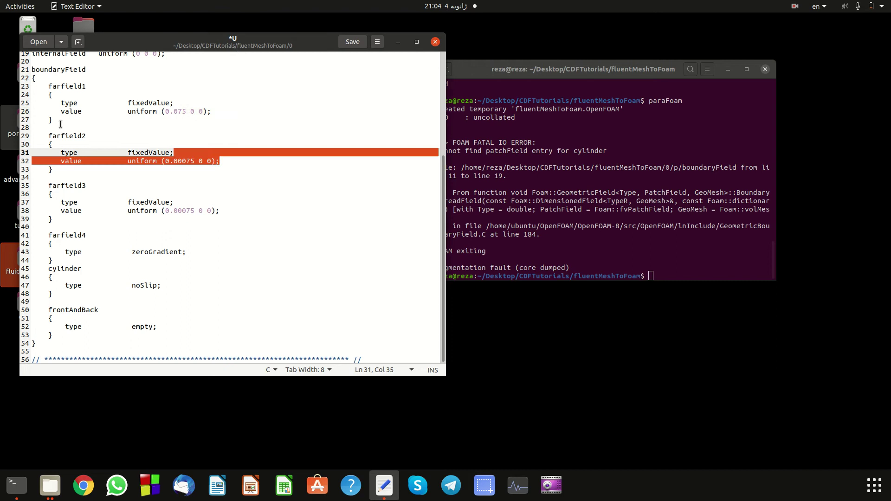
{"action": "left_click", "coordinate": [60, 124]}
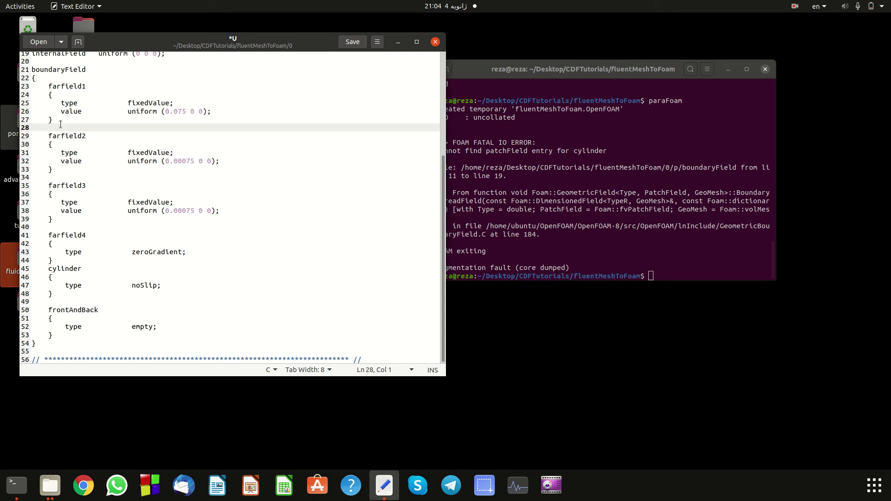
{"action": "left_click", "coordinate": [181, 161]}
{"action": "key", "text": "BackSpace"}
{"action": "key", "text": "BackSpace"}
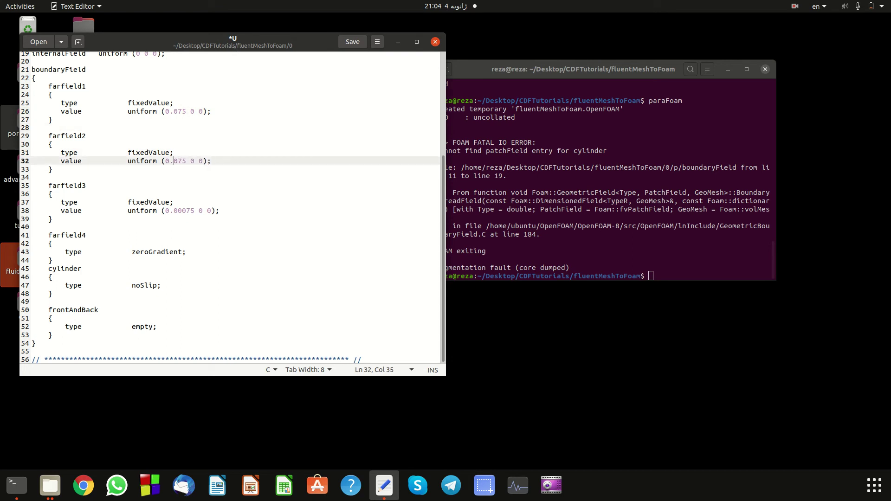
{"action": "key", "text": "Down"}
{"action": "key", "text": "Down"}
{"action": "key", "text": "Down"}
{"action": "key", "text": "Down"}
{"action": "key", "text": "Down"}
{"action": "key", "text": "Down"}
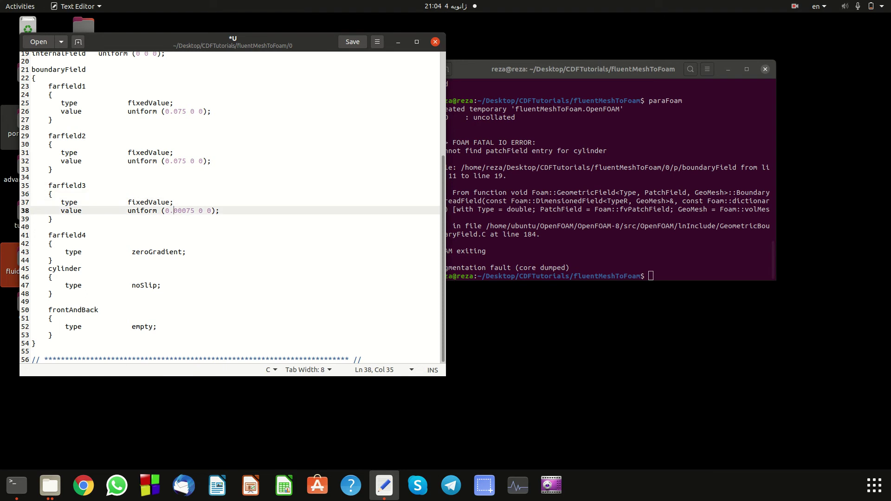
{"action": "key", "text": "BackSpace"}
{"action": "key", "text": "BackSpace"}
Step: Save the U file's new inlet velocities, close it, then open and close p
{"action": "left_click", "coordinate": [362, 46]}
{"action": "left_click", "coordinate": [435, 42]}
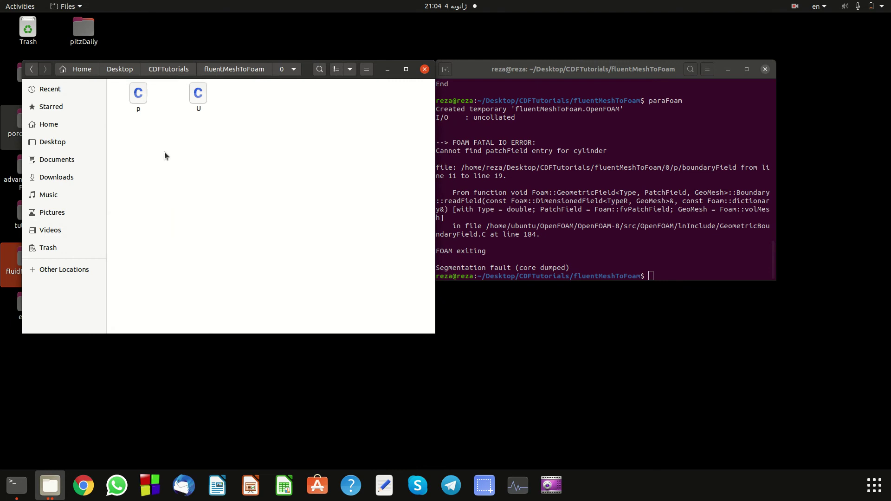
{"action": "double_click", "coordinate": [135, 92]}
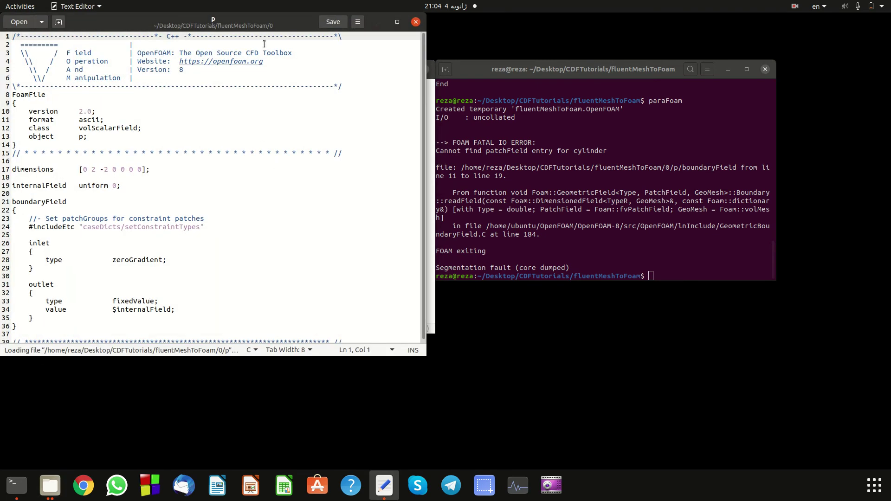
{"action": "left_click_drag", "start_coordinate": [275, 24], "coordinate": [318, 30]}
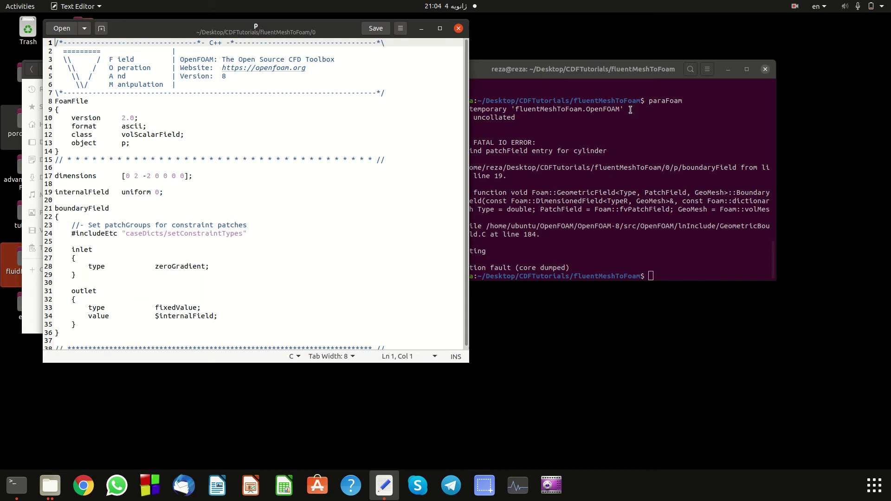
{"action": "left_click", "coordinate": [795, 6]}
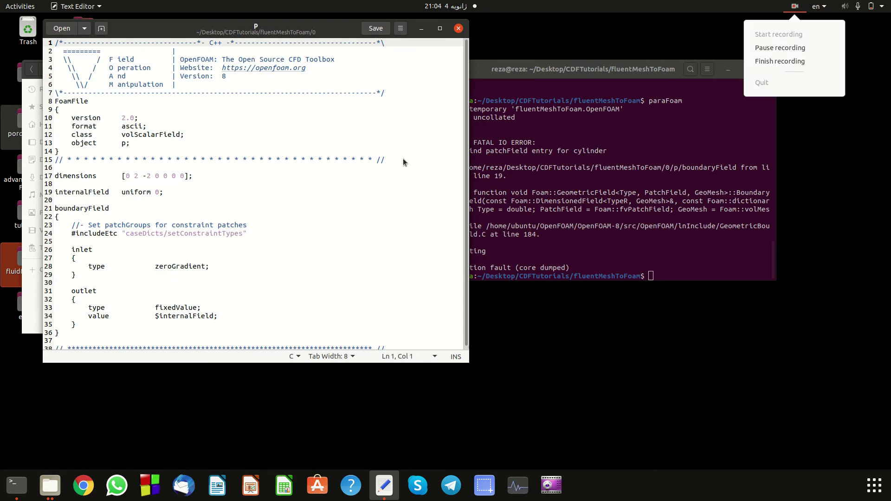
{"action": "left_click", "coordinate": [780, 48]}
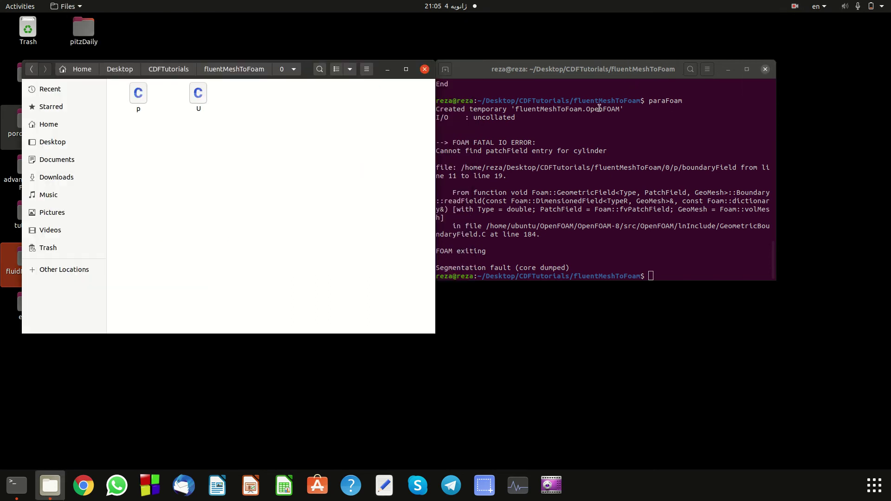
Step: Review p's boundaryField: zeroGradient on farfield1–3 and cylinder, fixedValue 0 on farfield4
{"action": "double_click", "coordinate": [138, 94]}
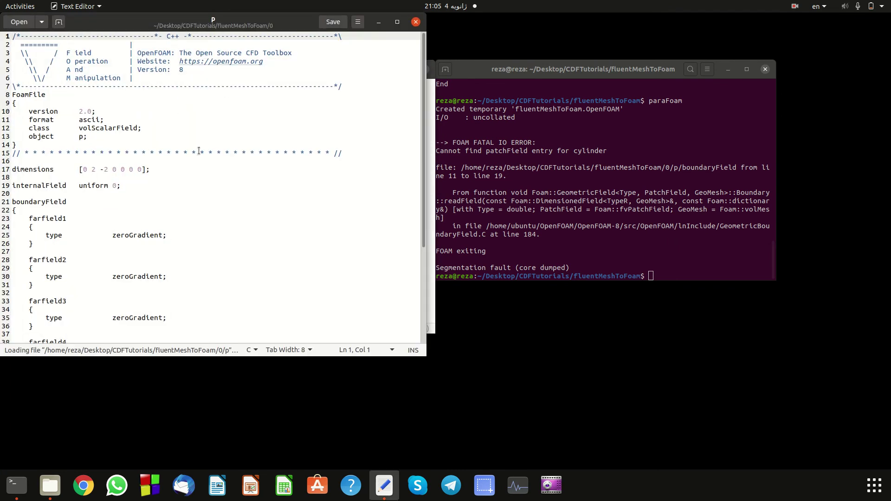
{"action": "left_click_drag", "start_coordinate": [251, 26], "coordinate": [300, 26]}
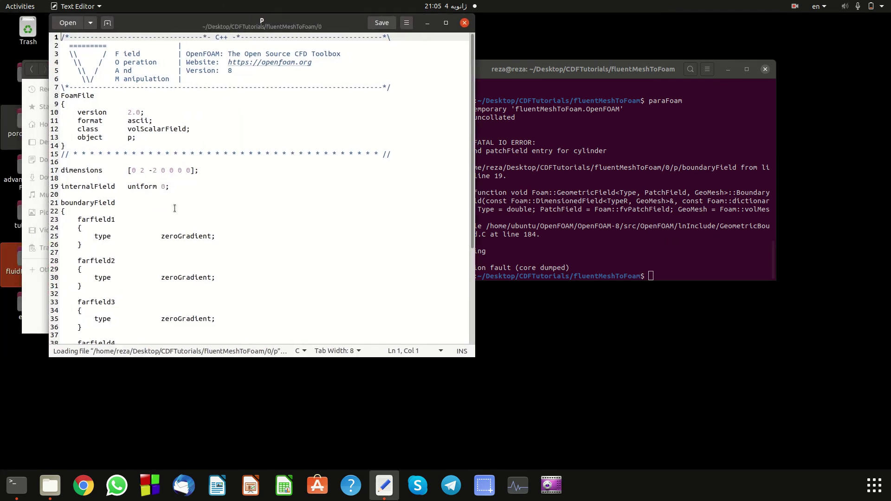
{"action": "scroll", "coordinate": [100, 267], "scroll_direction": "down", "scroll_amount": 4}
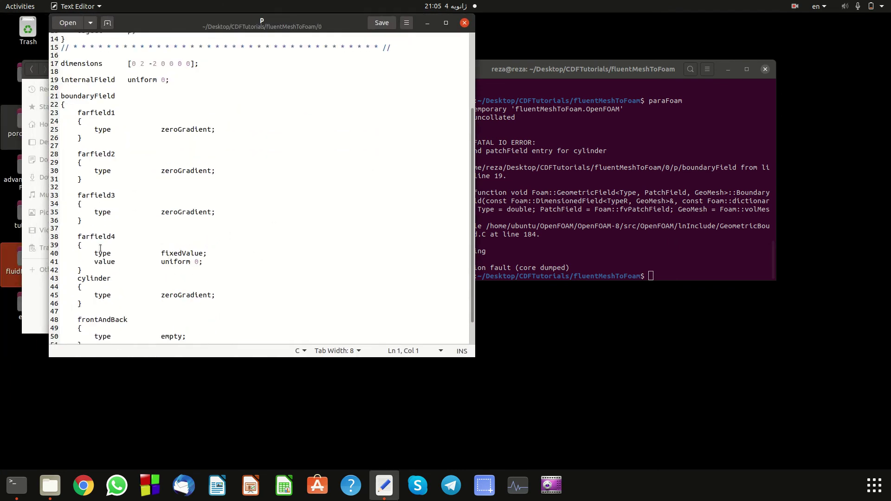
{"action": "scroll", "coordinate": [95, 283], "scroll_direction": "down", "scroll_amount": 1}
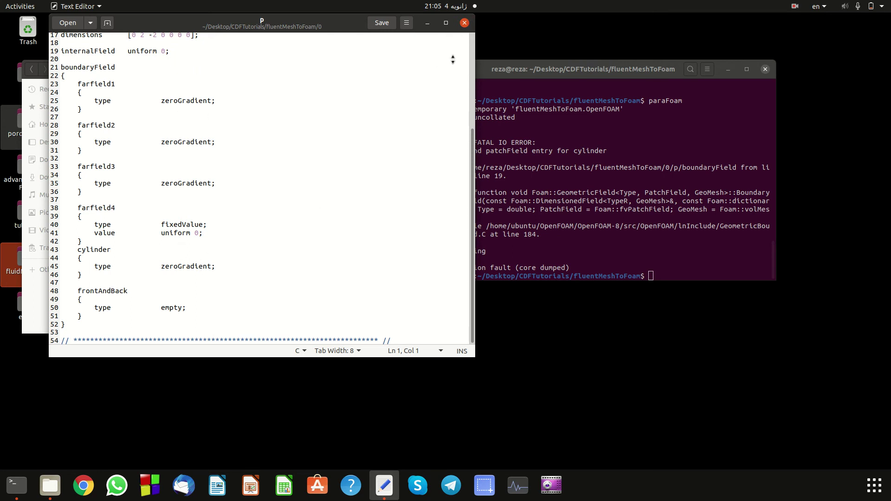
{"action": "left_click", "coordinate": [465, 23]}
{"action": "left_click", "coordinate": [291, 147]}
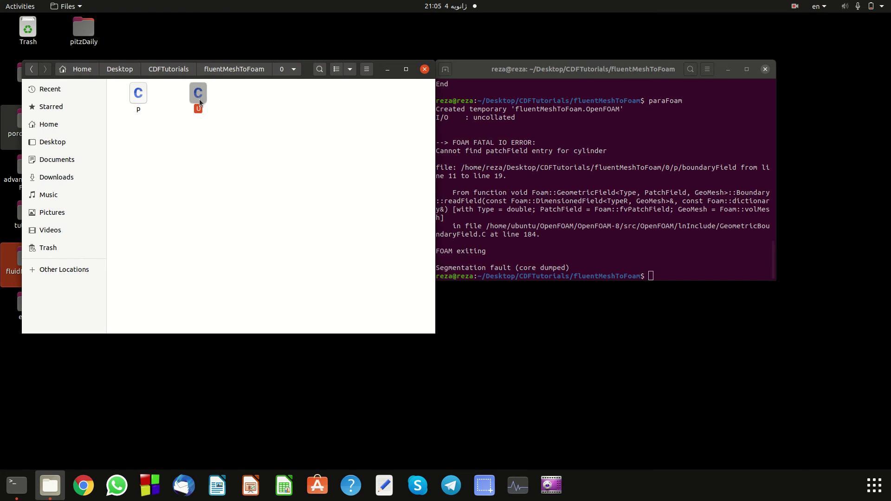
Step: Recheck the farfield4 entry in the U file and close it
{"action": "double_click", "coordinate": [198, 96]}
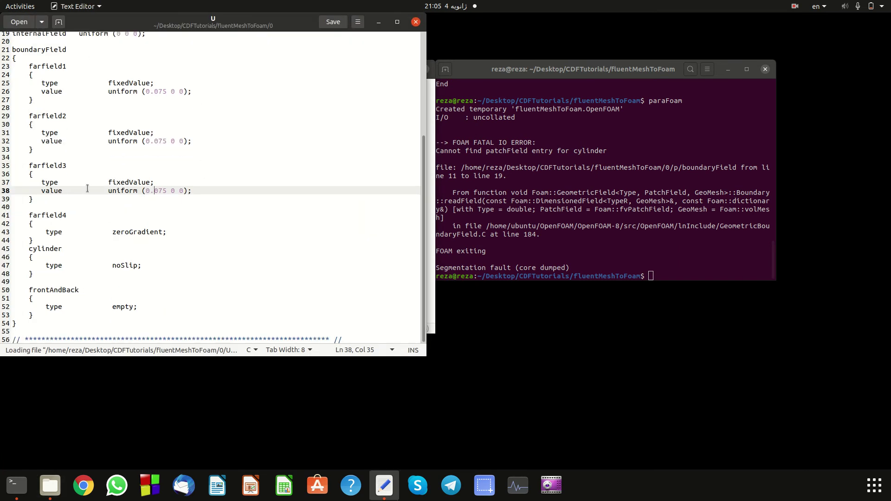
{"action": "left_click", "coordinate": [131, 217]}
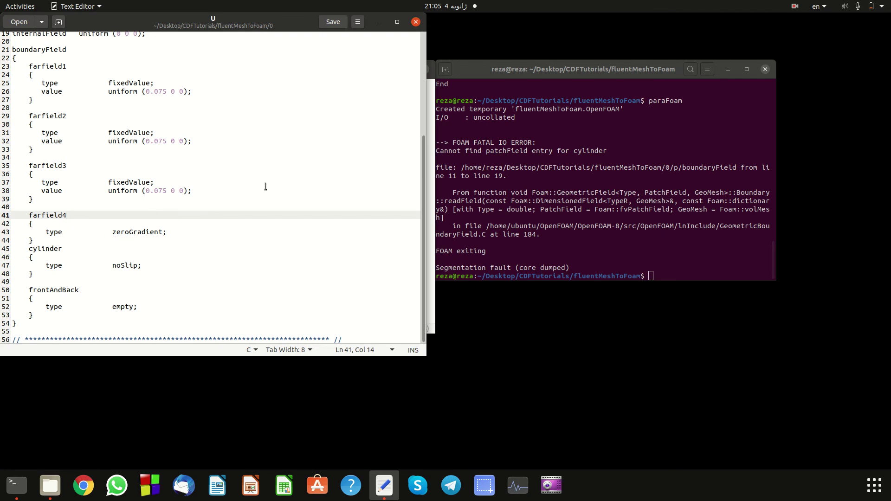
{"action": "left_click", "coordinate": [415, 22]}
{"action": "left_click", "coordinate": [354, 184]}
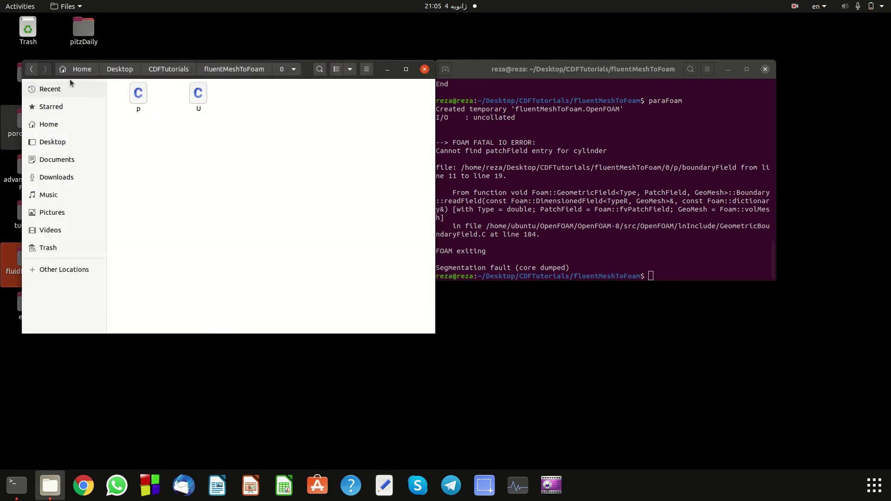
Step: Return to the fluentMeshToFoam case folder and recall the mesh conversion command in Terminal
{"action": "left_click", "coordinate": [32, 73]}
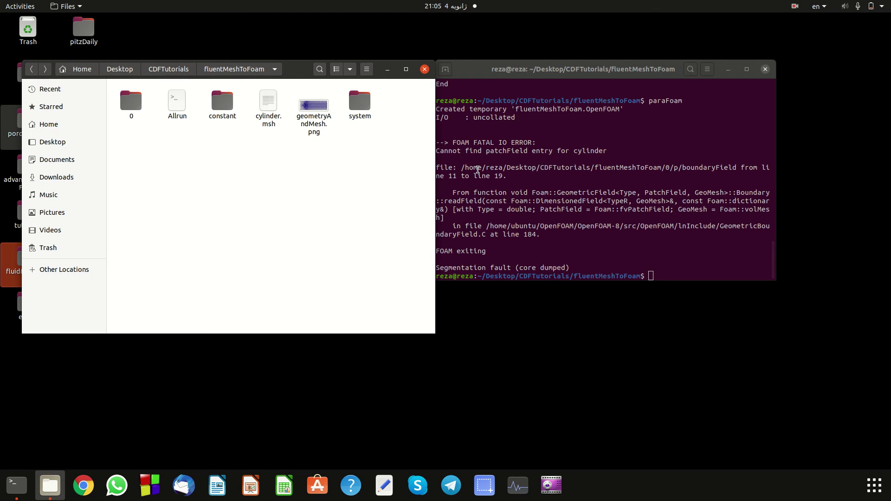
{"action": "left_click", "coordinate": [477, 170]}
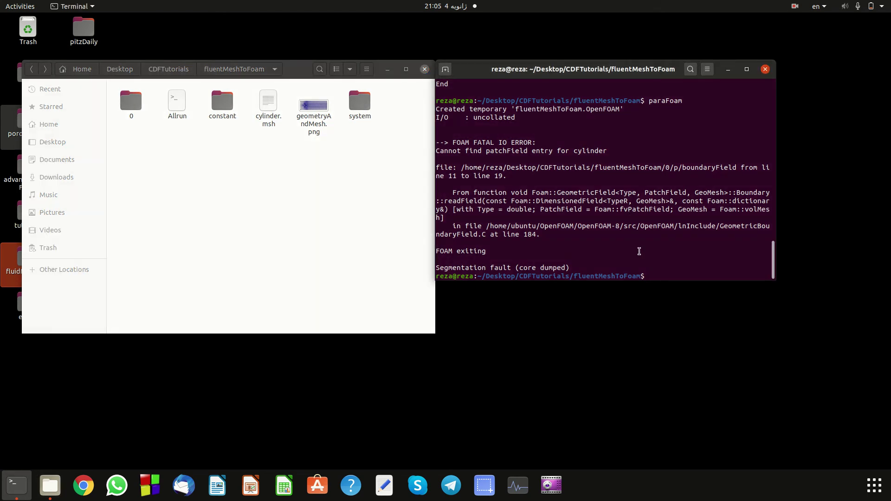
{"action": "key", "text": "Up"}
{"action": "key", "text": "Up"}
Step: Rerun the cylinder.msh conversion and launch paraFoam on the case
{"action": "key", "text": "Return"}
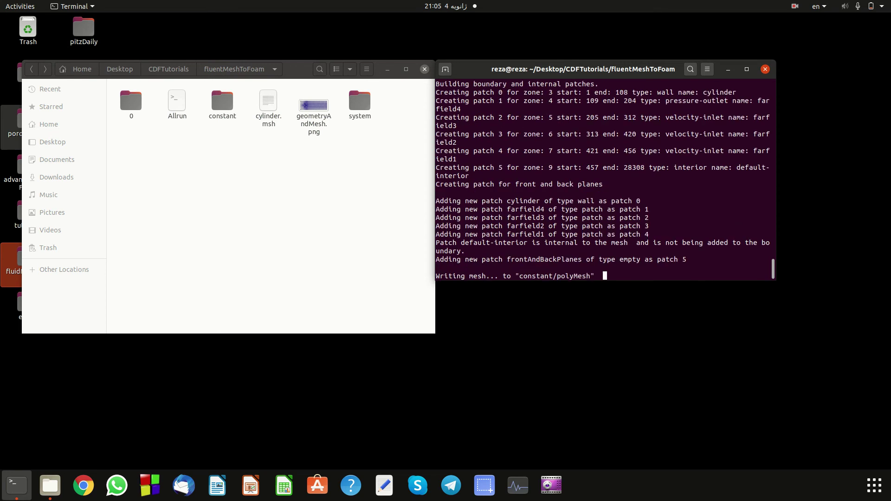
{"action": "type", "text": "paraFoam"}
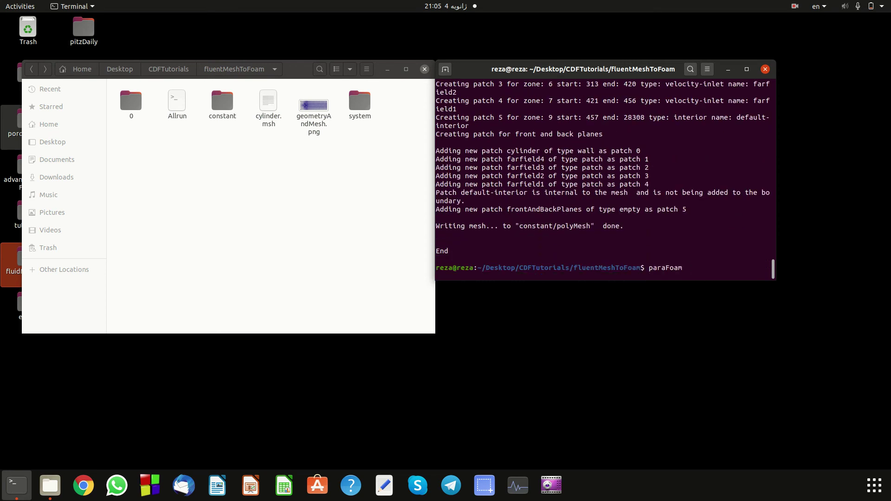
{"action": "key", "text": "Return"}
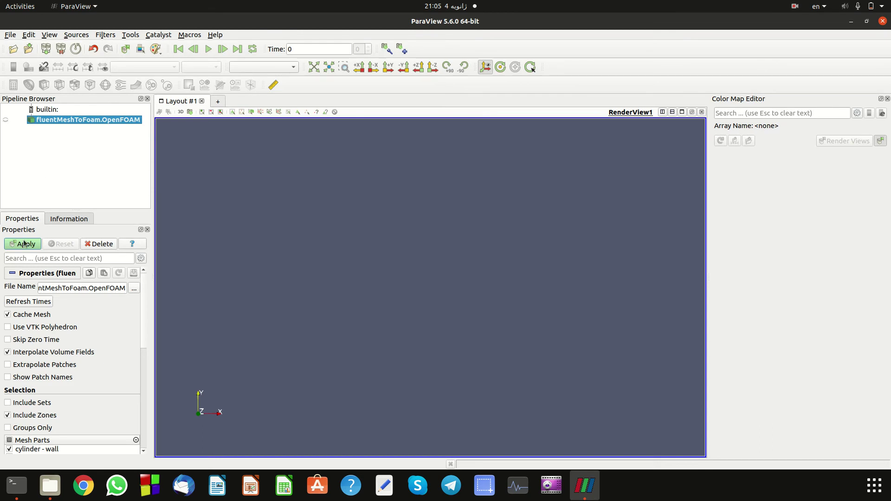
Step: Display the converted mesh as Surface With Edges and zoom in on the cylinder
{"action": "left_click", "coordinate": [24, 243]}
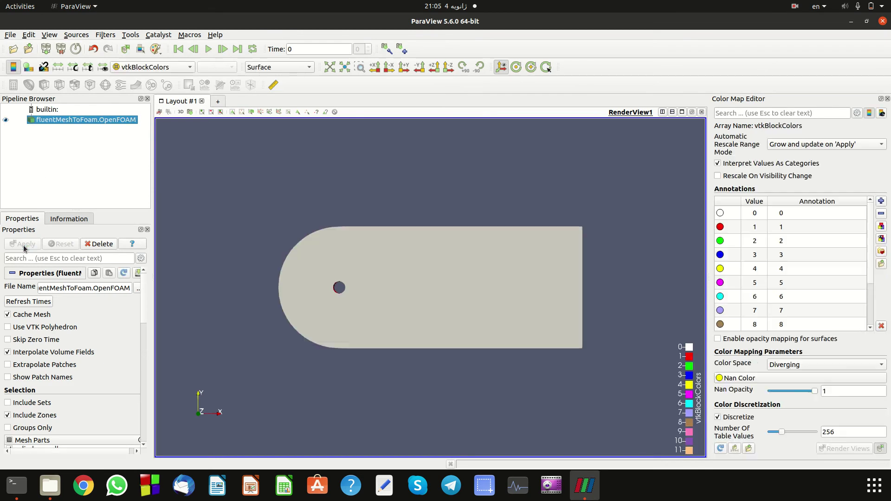
{"action": "left_click", "coordinate": [286, 68]}
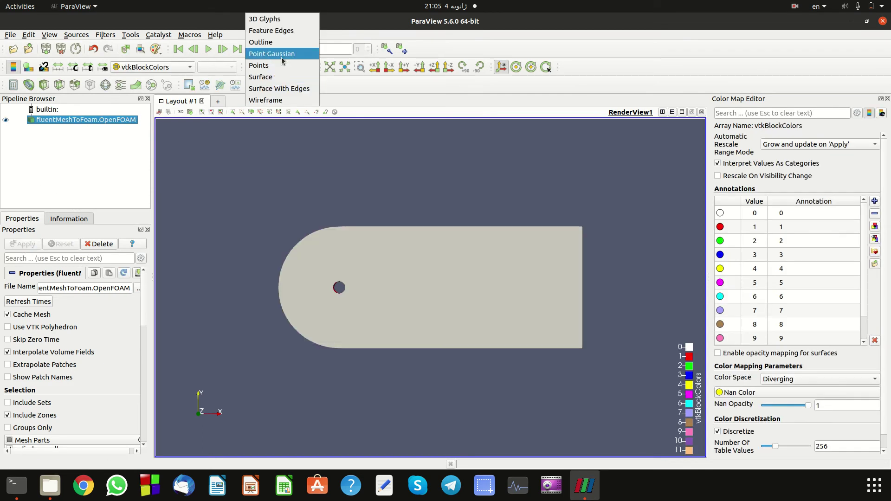
{"action": "left_click", "coordinate": [280, 89]}
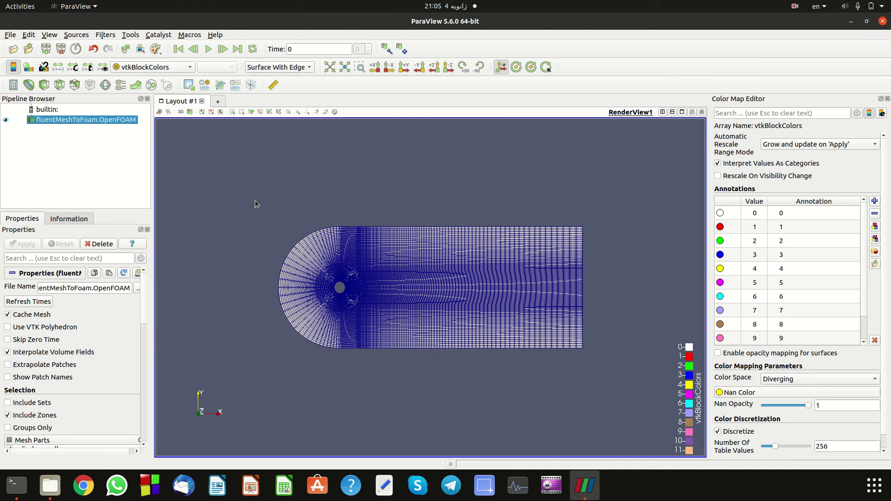
{"action": "scroll", "coordinate": [395, 286], "scroll_direction": "up", "scroll_amount": 2}
{"action": "scroll", "coordinate": [395, 286], "scroll_direction": "up", "scroll_amount": 1}
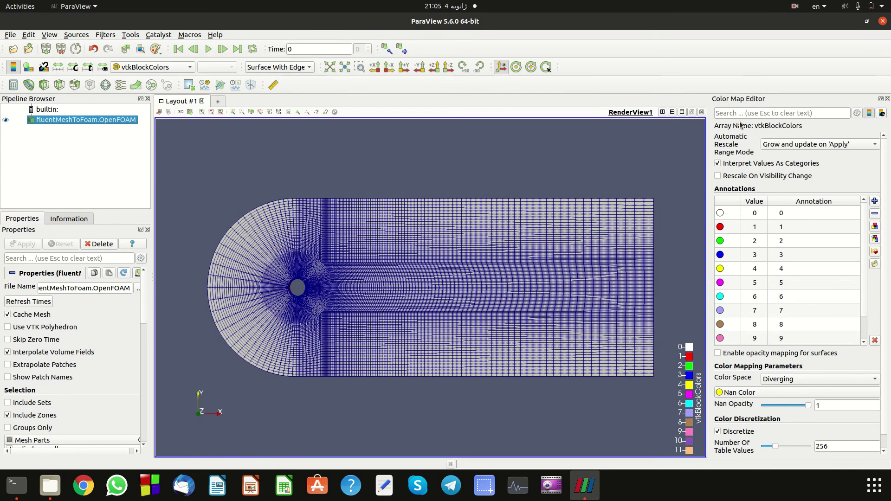
Step: Close ParaView and run pisoFoam, which fails on the missing porousBlockage cellZone
{"action": "left_click", "coordinate": [882, 21]}
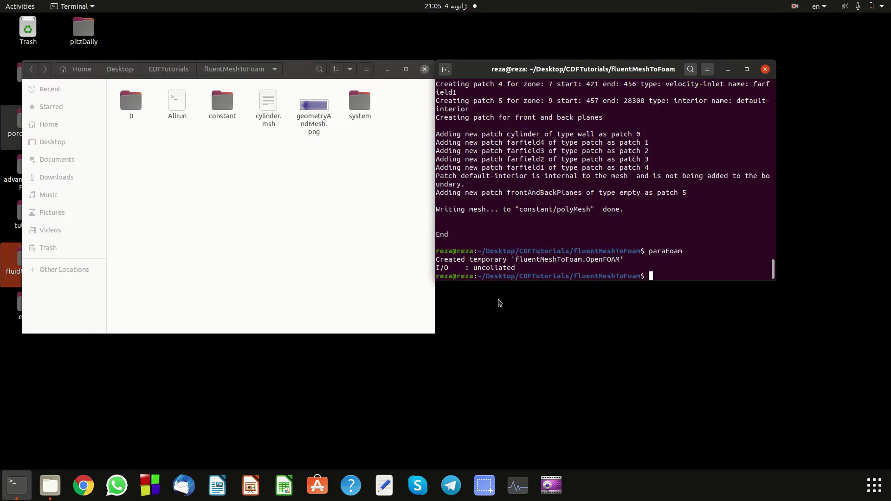
{"action": "key", "text": "Up"}
{"action": "key", "text": "Up"}
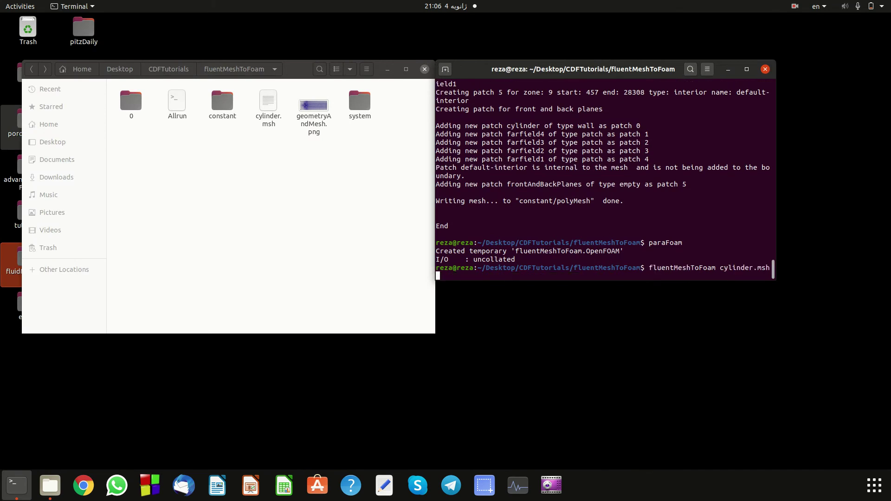
{"action": "key", "text": "Down"}
{"action": "key", "text": "Up"}
{"action": "key", "text": "Up"}
{"action": "key", "text": "Down"}
{"action": "key", "text": "BackSpace"}
{"action": "key", "text": "BackSpace"}
{"action": "key", "text": "BackSpace"}
{"action": "key", "text": "BackSpace"}
{"action": "key", "text": "BackSpace"}
{"action": "key", "text": "BackSpace"}
{"action": "key", "text": "BackSpace"}
{"action": "key", "text": "BackSpace"}
{"action": "key", "text": "BackSpace"}
{"action": "key", "text": "BackSpace"}
{"action": "key", "text": "BackSpace"}
{"action": "key", "text": "BackSpace"}
{"action": "key", "text": "BackSpace"}
{"action": "key", "text": "BackSpace"}
{"action": "key", "text": "BackSpace"}
{"action": "key", "text": "BackSpace"}
{"action": "key", "text": "BackSpace"}
{"action": "key", "text": "BackSpace"}
{"action": "key", "text": "BackSpace"}
{"action": "key", "text": "BackSpace"}
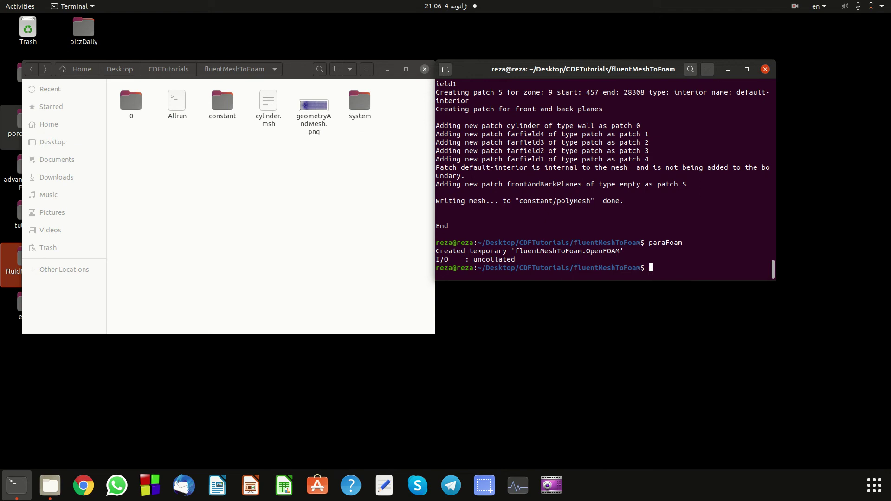
{"action": "type", "text": "pisoF"}
{"action": "key", "text": "Tab"}
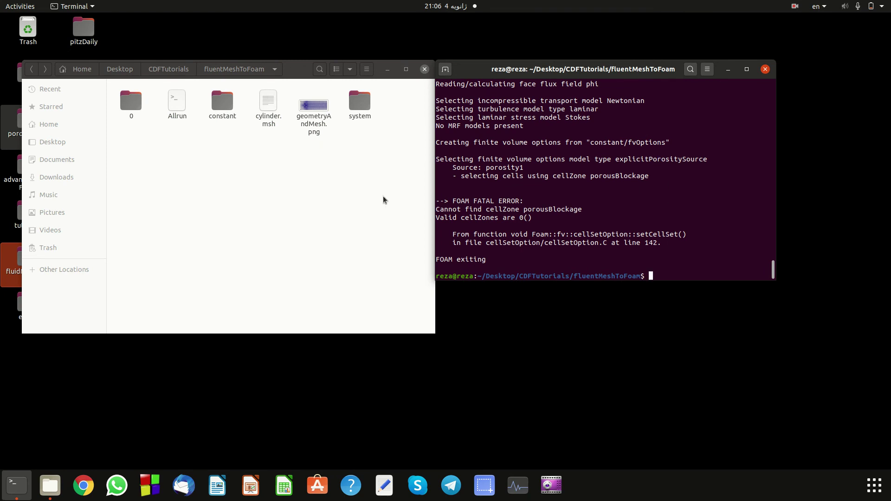
Step: Delete topoSetDict and blockMeshDict from the system folder
{"action": "double_click", "coordinate": [358, 110]}
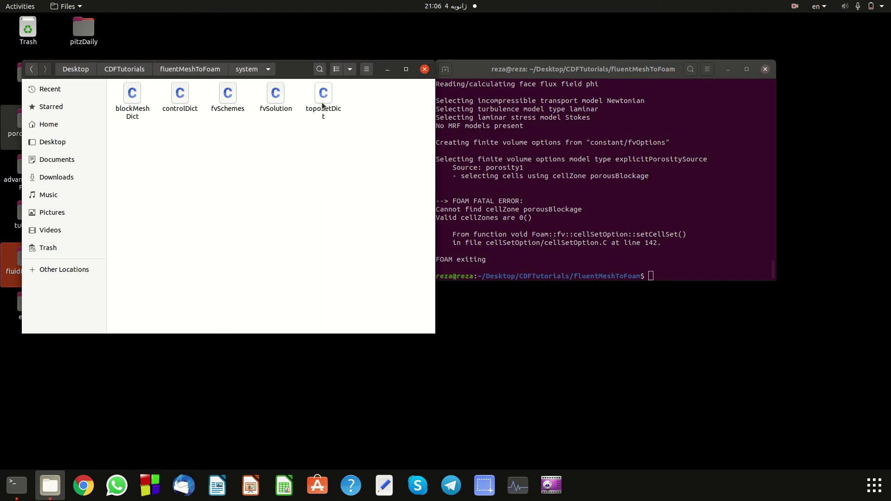
{"action": "left_click", "coordinate": [323, 104]}
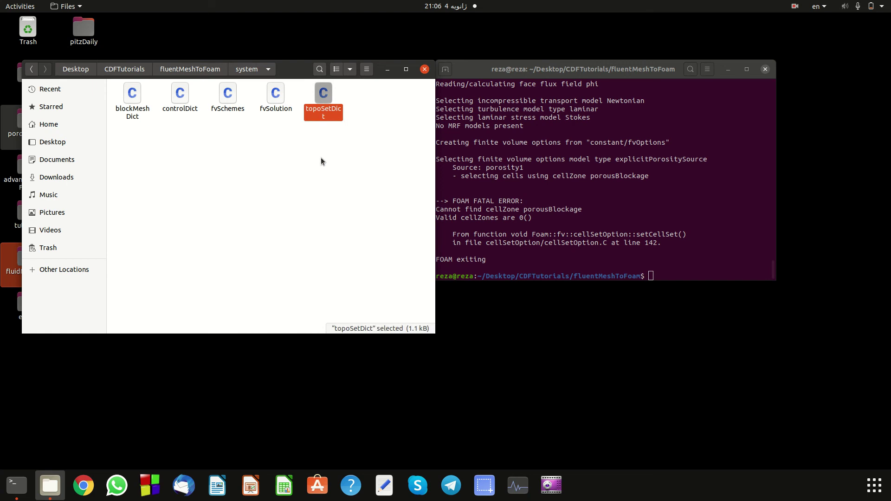
{"action": "key", "text": "Delete"}
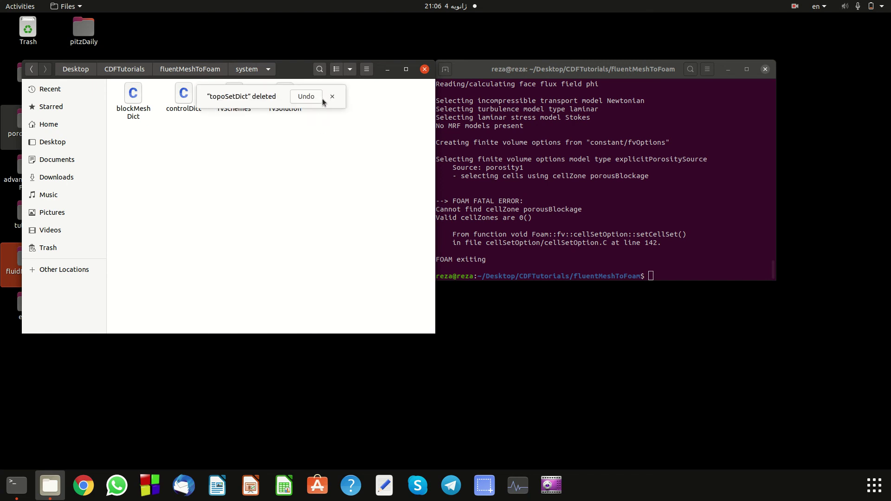
{"action": "left_click", "coordinate": [331, 94]}
{"action": "left_click", "coordinate": [129, 102]}
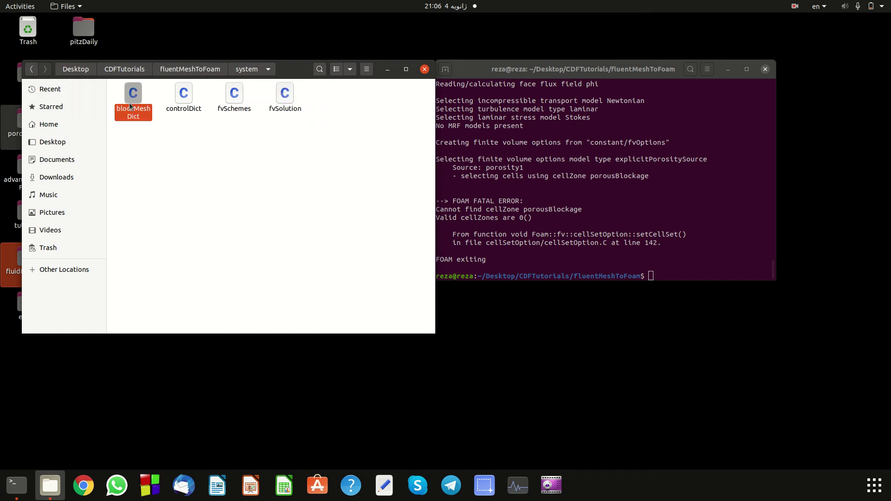
{"action": "key", "text": "Delete"}
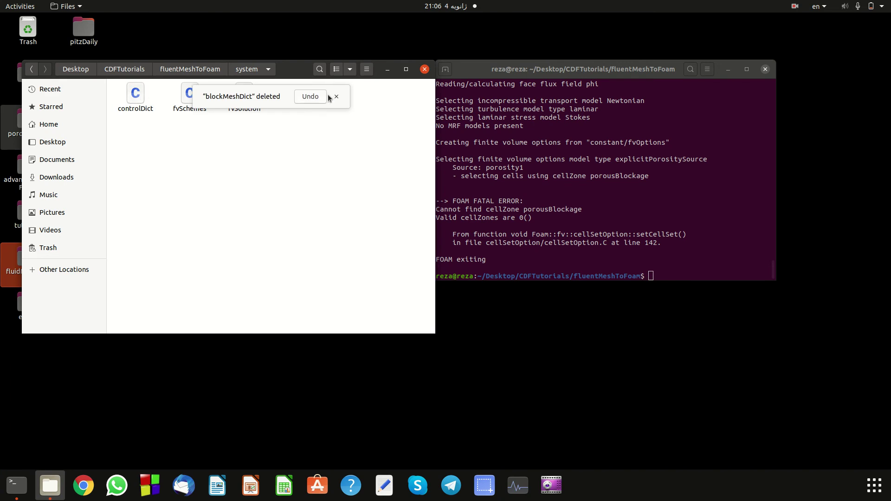
{"action": "left_click", "coordinate": [332, 95]}
Step: Delete fvOptions from constant, return to the case folder, and recall a terminal command
{"action": "left_click", "coordinate": [31, 69]}
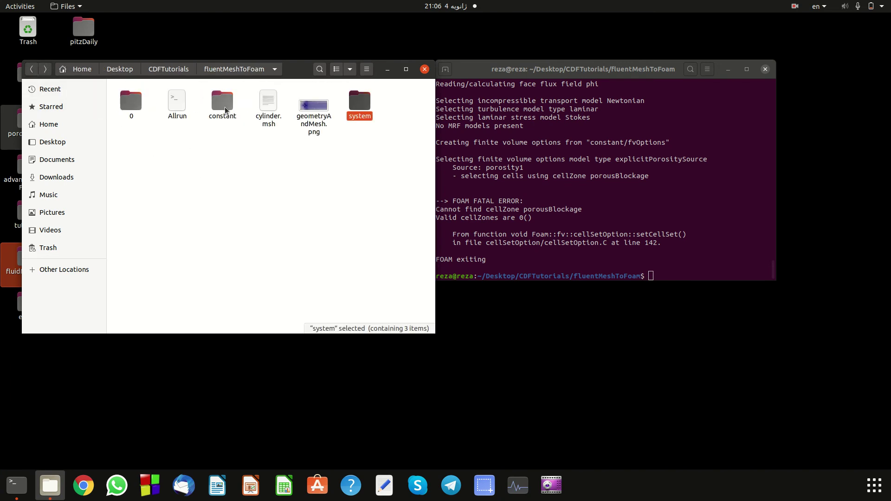
{"action": "double_click", "coordinate": [224, 107]}
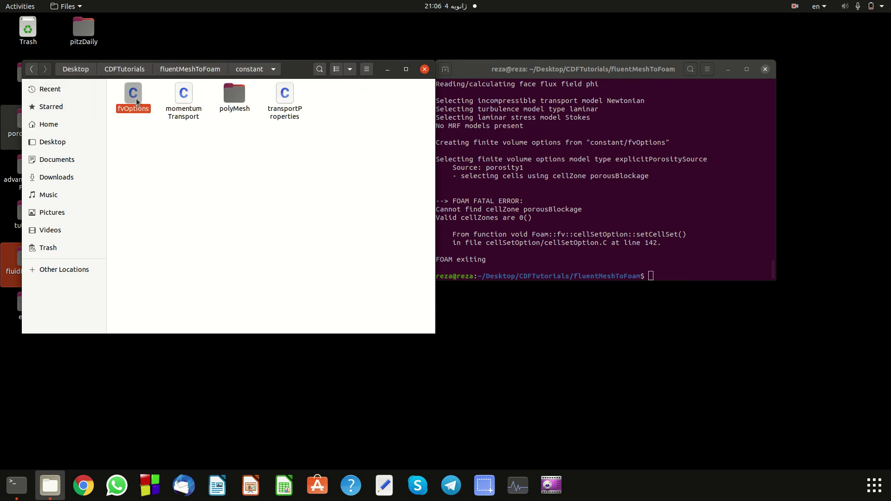
{"action": "key", "text": "Delete"}
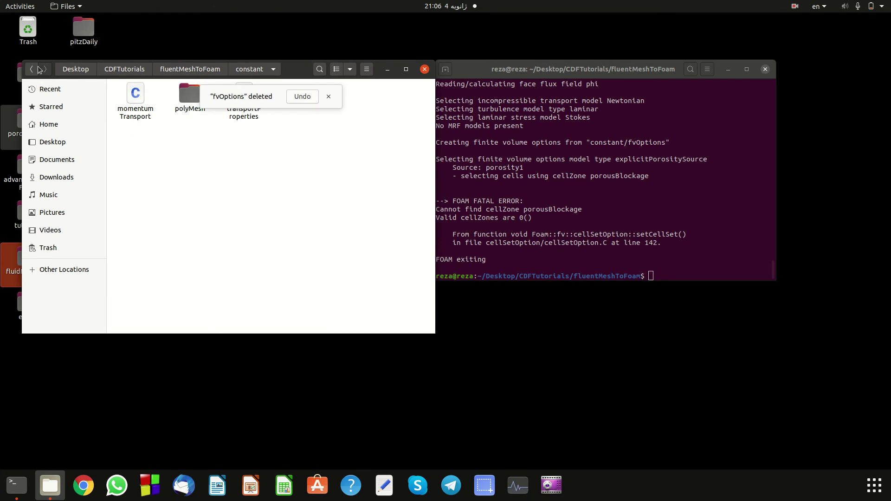
{"action": "left_click", "coordinate": [33, 69]}
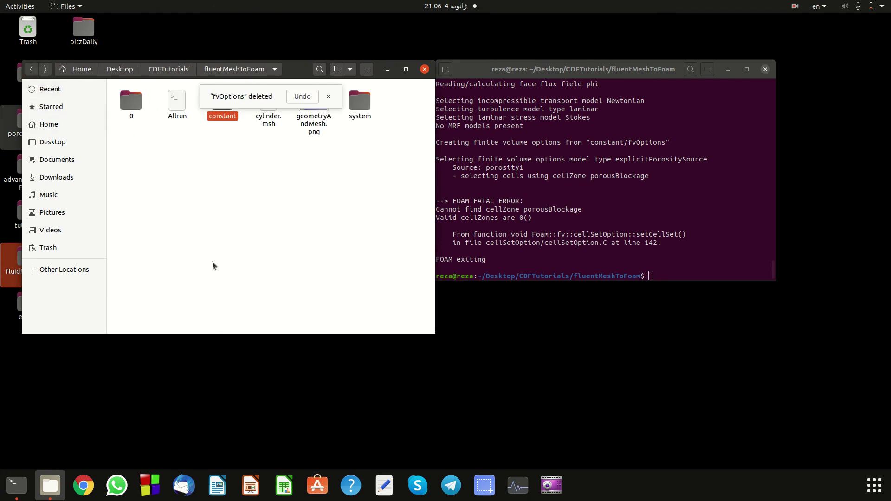
{"action": "left_click", "coordinate": [328, 97]}
{"action": "left_click", "coordinate": [622, 258]}
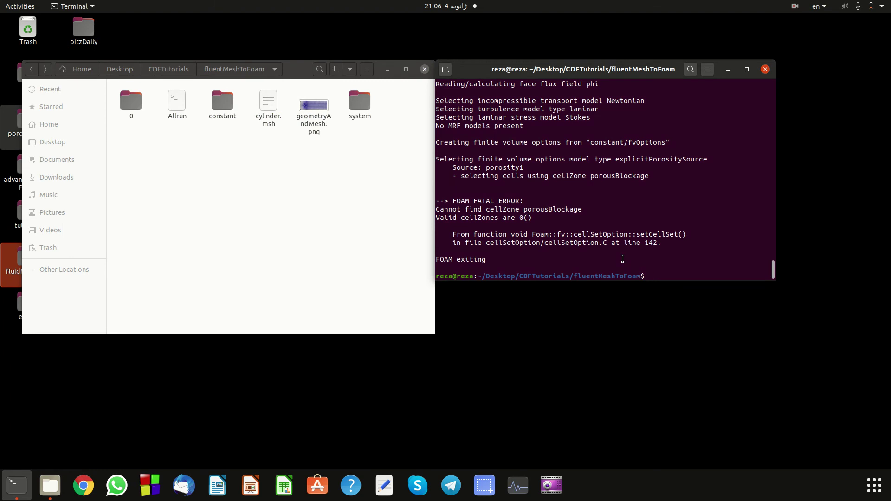
{"action": "key", "text": "Up"}
Step: Rerun fluentMeshToFoam cylinder.msh, then start pisoFoam from the command history
{"action": "key", "text": "Down"}
{"action": "key", "text": "Up"}
{"action": "key", "text": "Return"}
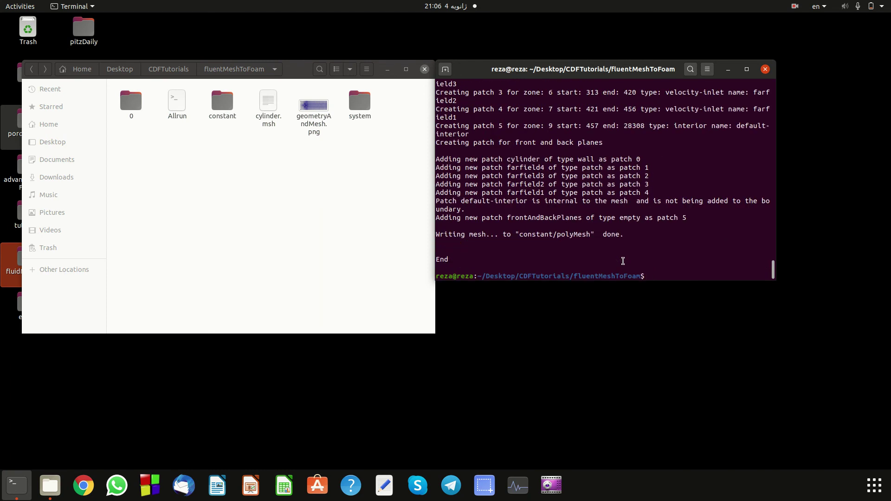
{"action": "key", "text": "Up"}
{"action": "key", "text": "Up"}
{"action": "key", "text": "Return"}
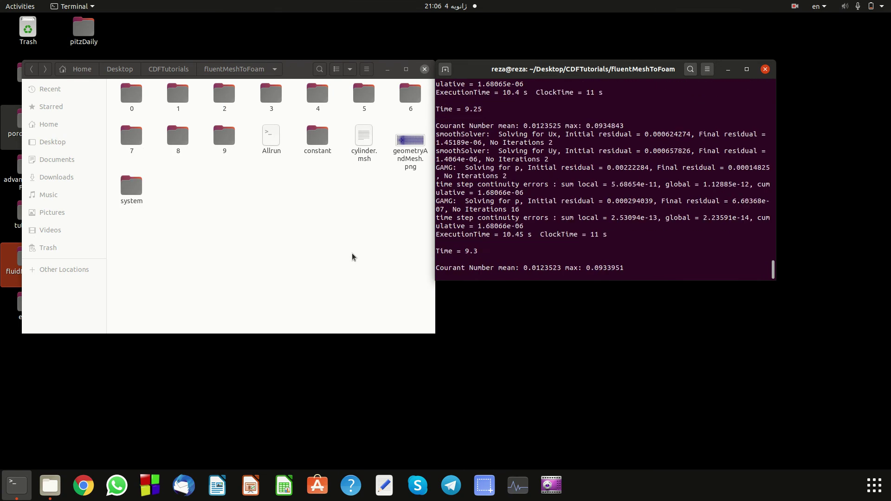
Step: Check the run settings in system/controlDict, then return to the case folder
{"action": "left_click", "coordinate": [312, 173]}
{"action": "double_click", "coordinate": [312, 174]}
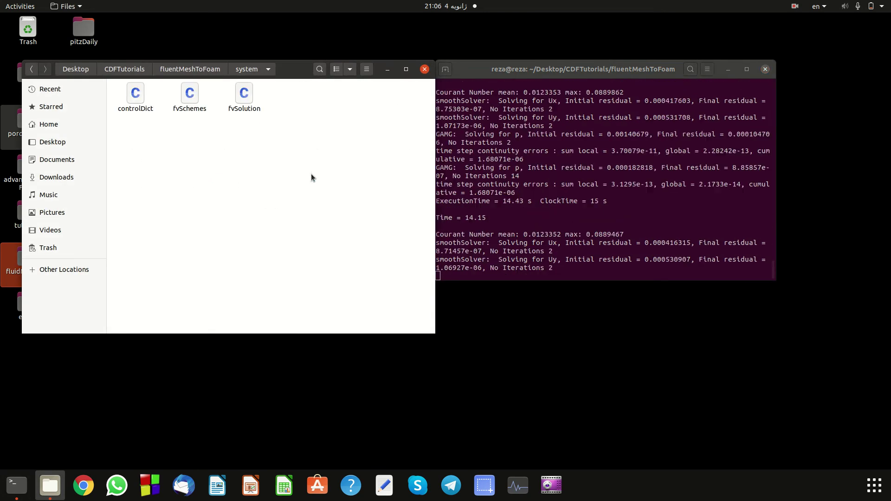
{"action": "double_click", "coordinate": [153, 109]}
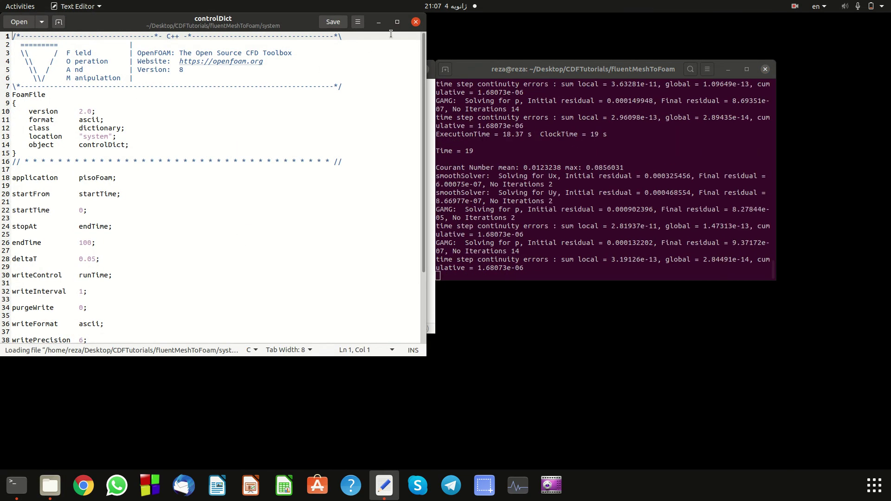
{"action": "left_click", "coordinate": [416, 21]}
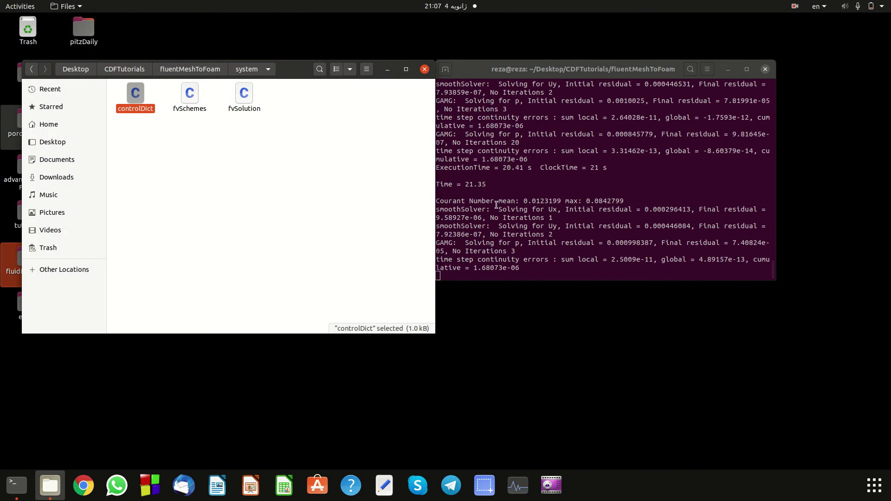
{"action": "left_click", "coordinate": [31, 69]}
{"action": "left_click", "coordinate": [343, 267]}
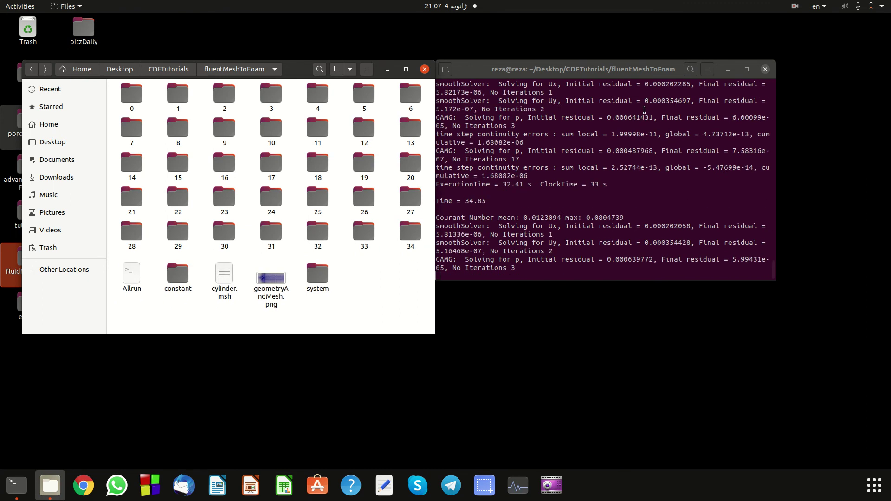
Step: Wait for pisoFoam to finish, with time folders up to 100 in the case folder
{"action": "left_click", "coordinate": [800, 11]}
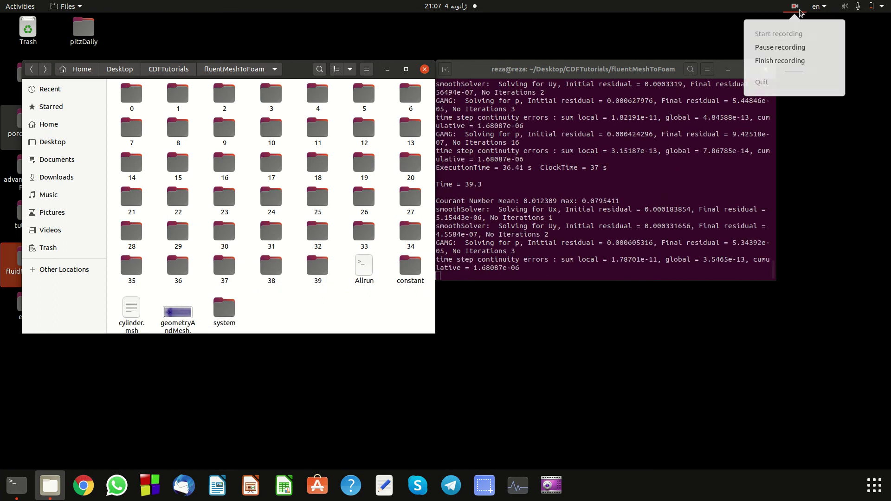
{"action": "left_click", "coordinate": [780, 47]}
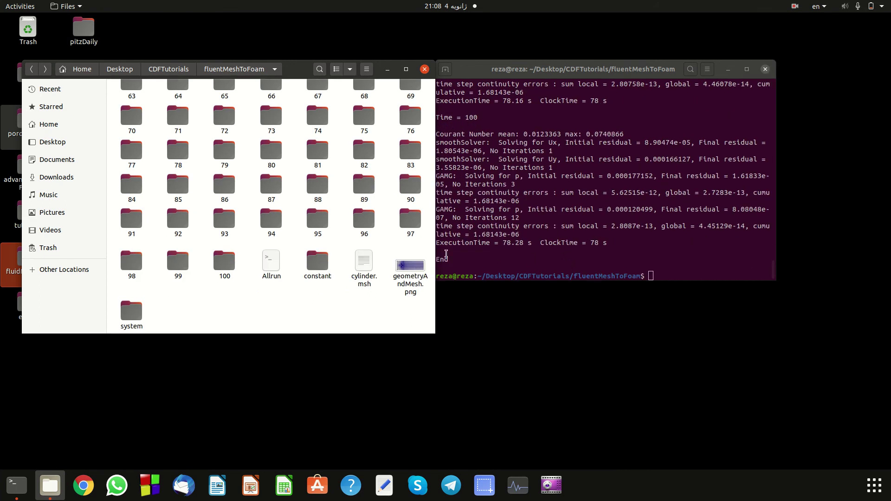
{"action": "double_click", "coordinate": [641, 248]}
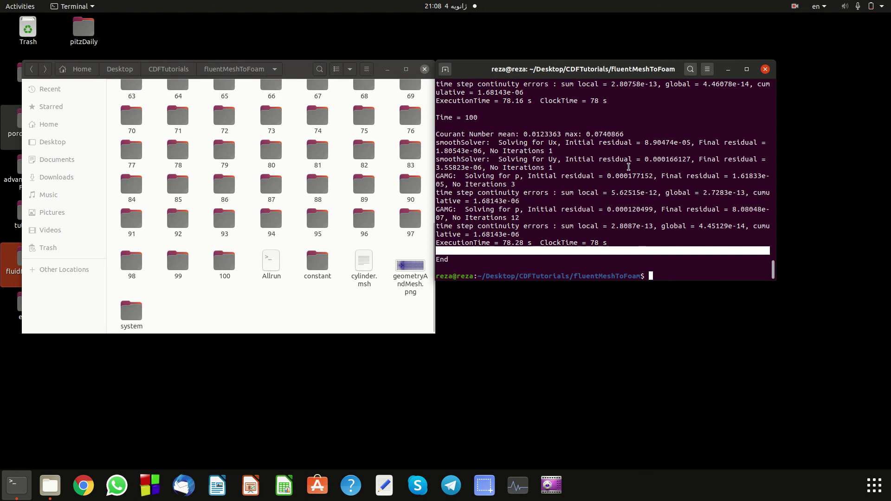
{"action": "left_click_drag", "start_coordinate": [298, 74], "coordinate": [289, 73]}
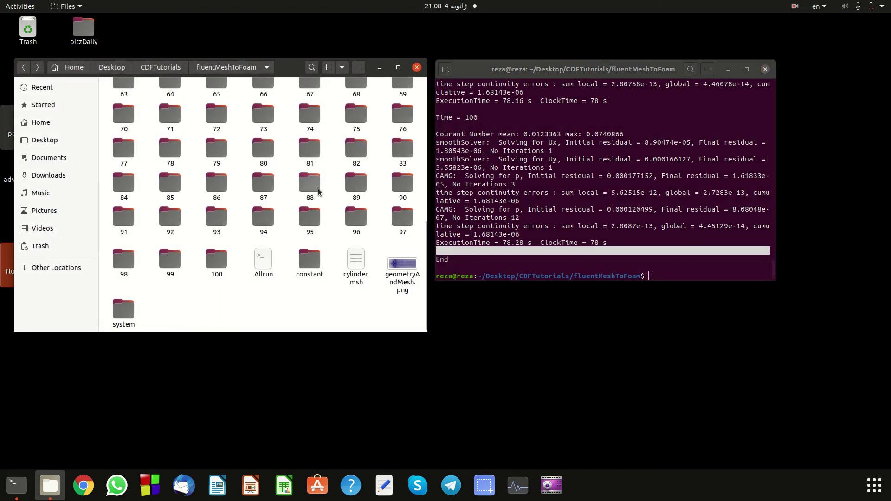
Step: Launch paraFoam, colour the case by U, and play through to time 100
{"action": "left_click", "coordinate": [670, 277]}
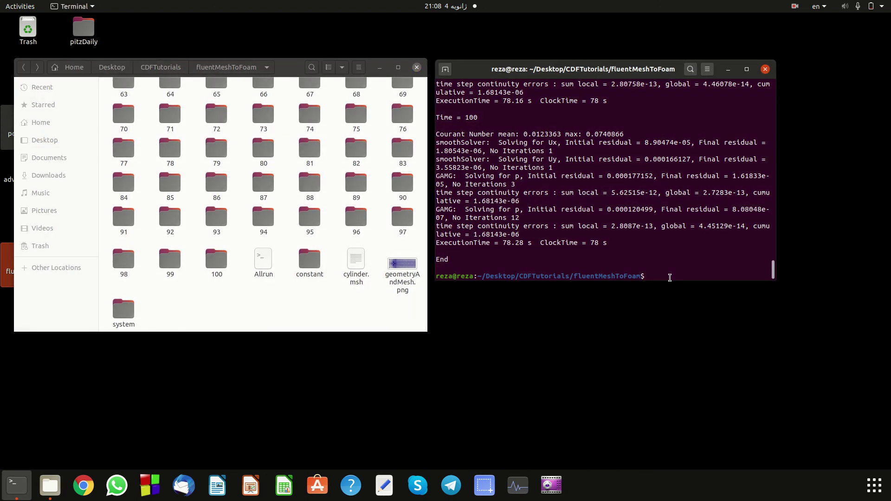
{"action": "type", "text": "paraFoam"}
{"action": "key", "text": "Return"}
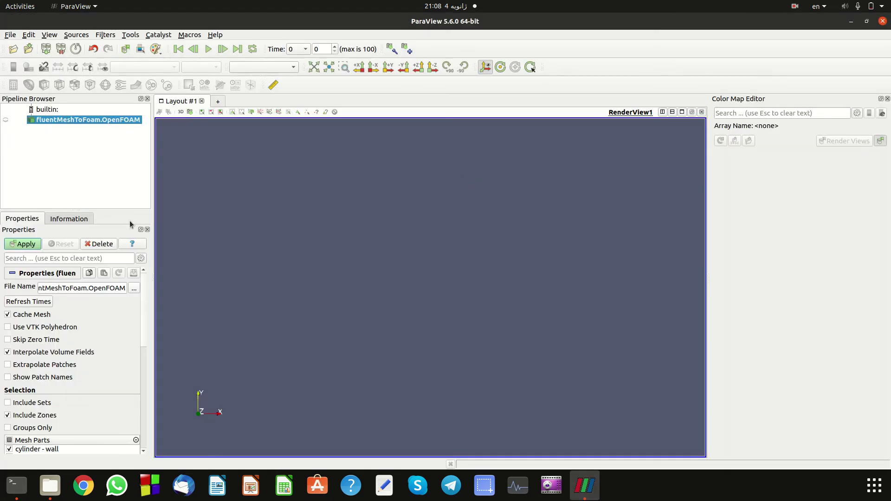
{"action": "left_click", "coordinate": [15, 247]}
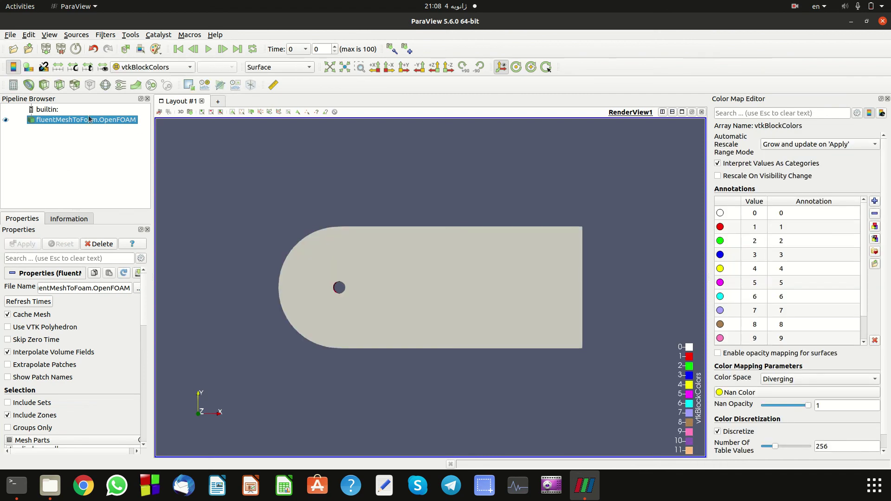
{"action": "left_click", "coordinate": [146, 65]}
{"action": "left_click", "coordinate": [152, 30]}
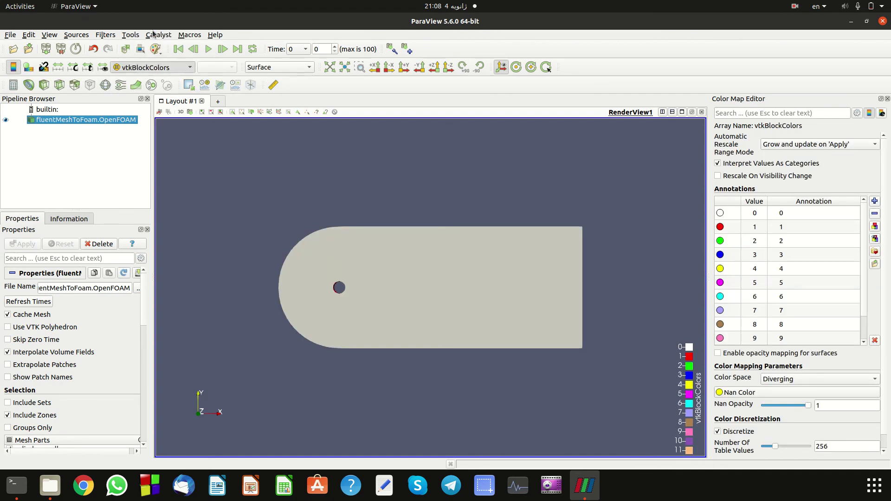
{"action": "left_click", "coordinate": [209, 49]}
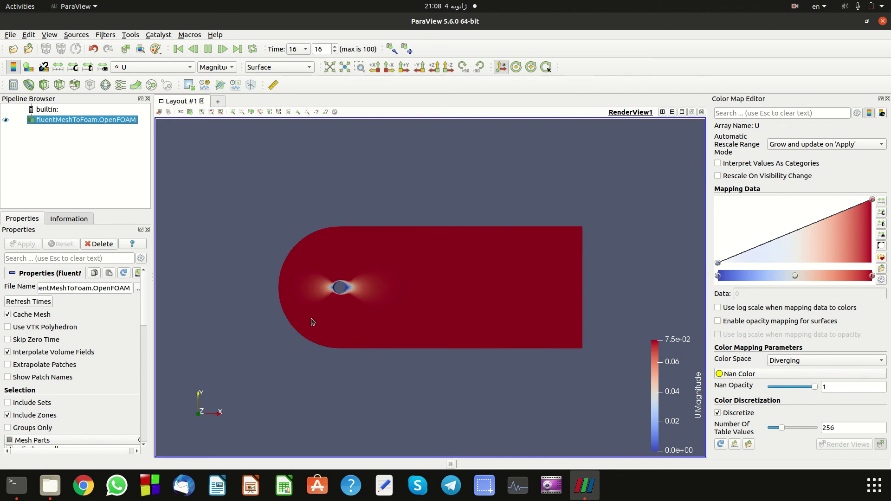
Step: Apply the Jet colour map preset to the U magnitude display
{"action": "left_click", "coordinate": [882, 258]}
{"action": "left_click", "coordinate": [471, 292]}
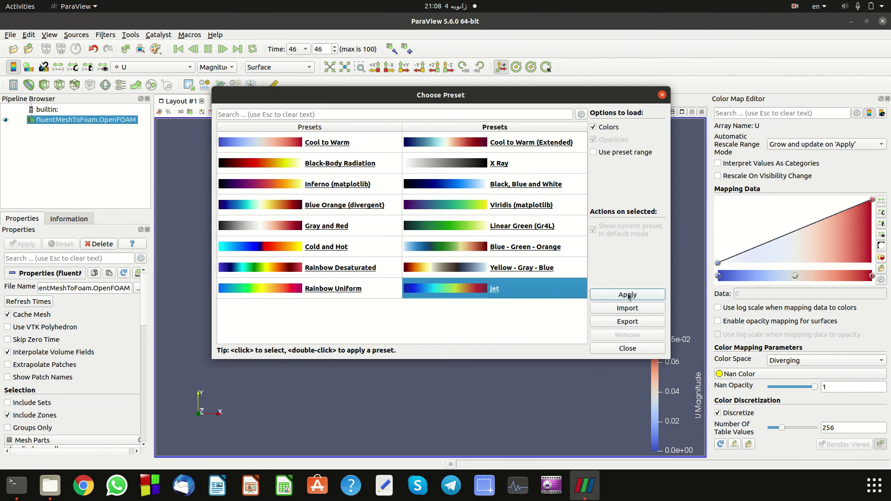
{"action": "left_click", "coordinate": [628, 295]}
{"action": "left_click", "coordinate": [627, 348]}
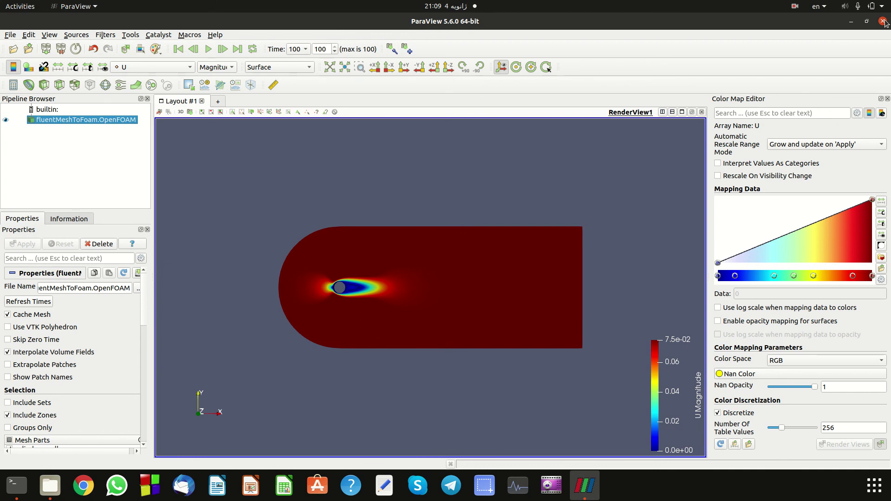
Step: Close ParaView and nudge the terminal window to the right
{"action": "left_click", "coordinate": [882, 22]}
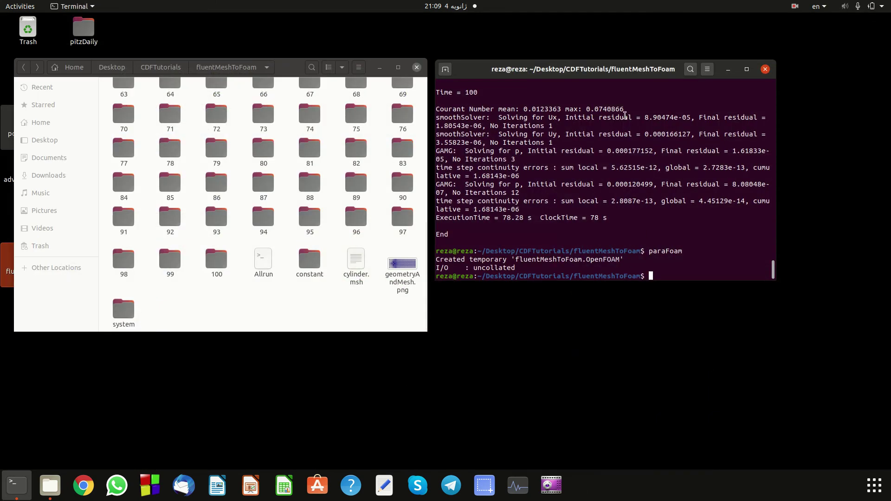
{"action": "left_click_drag", "start_coordinate": [621, 71], "coordinate": [635, 82]}
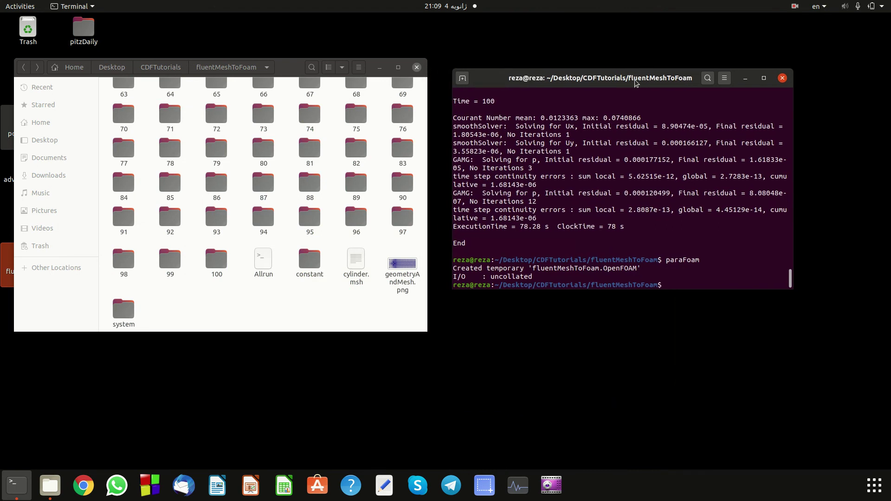